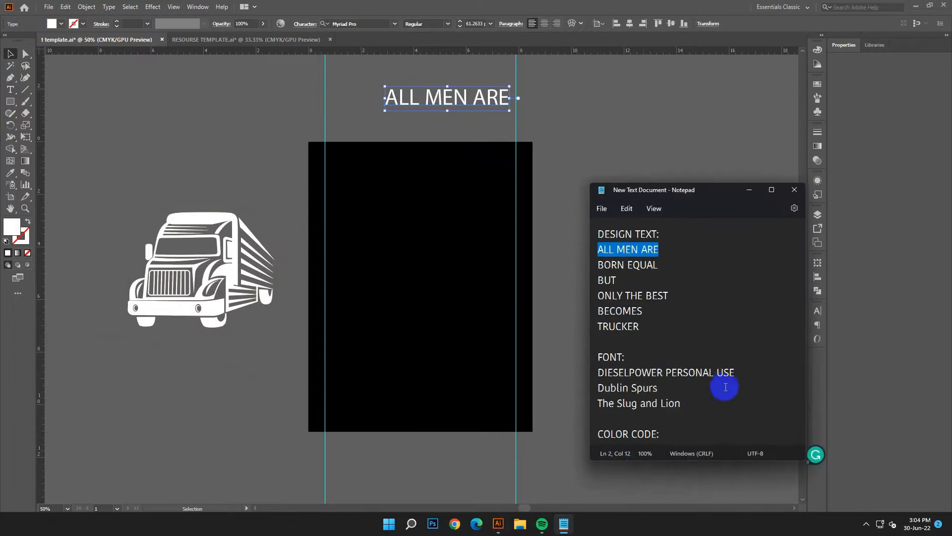
Step: Apply the DIESELPOWER PERSONAL USE font named in the Notepad notes to ALL MEN ARE and shift the text slightly left
right_click(653, 373)
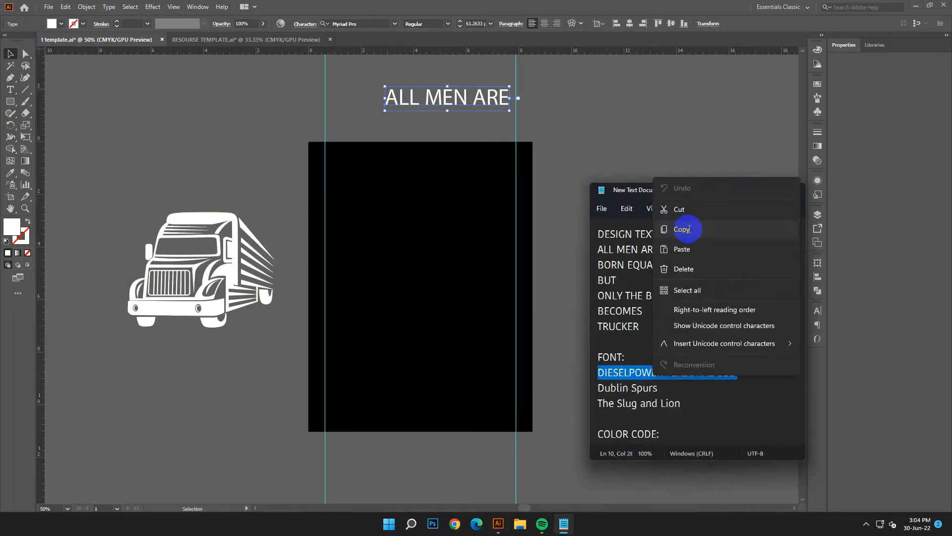
click(708, 230)
click(748, 191)
right_click(339, 24)
click(351, 59)
click(492, 73)
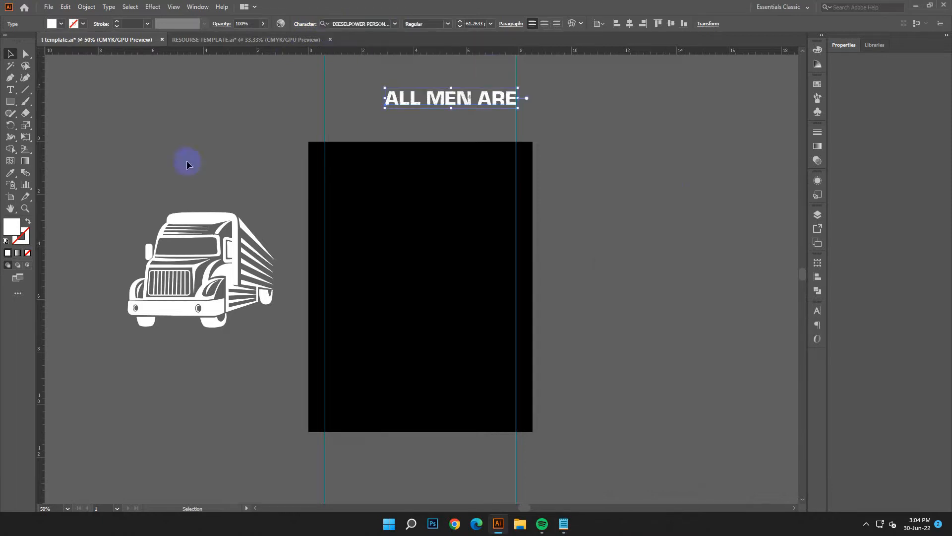
click(81, 122)
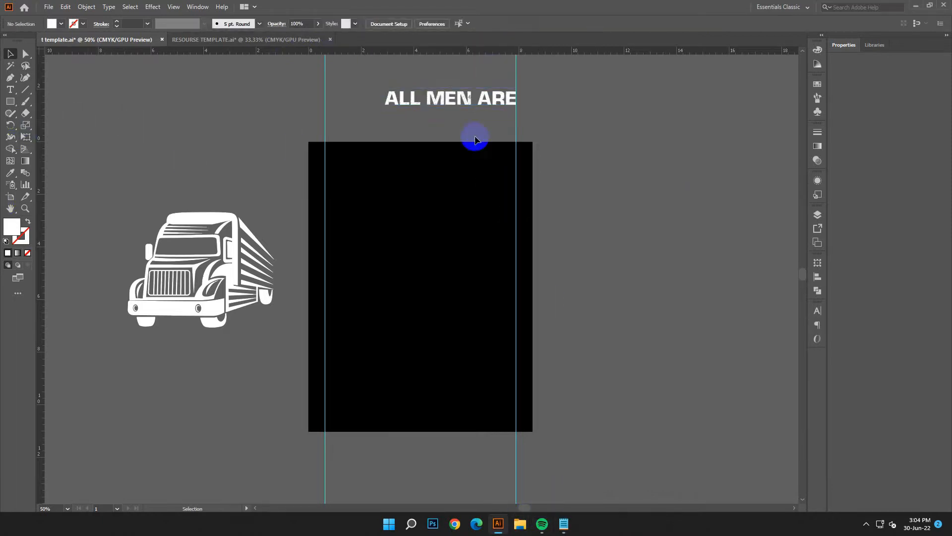
drag(435, 101, 387, 104)
click(631, 454)
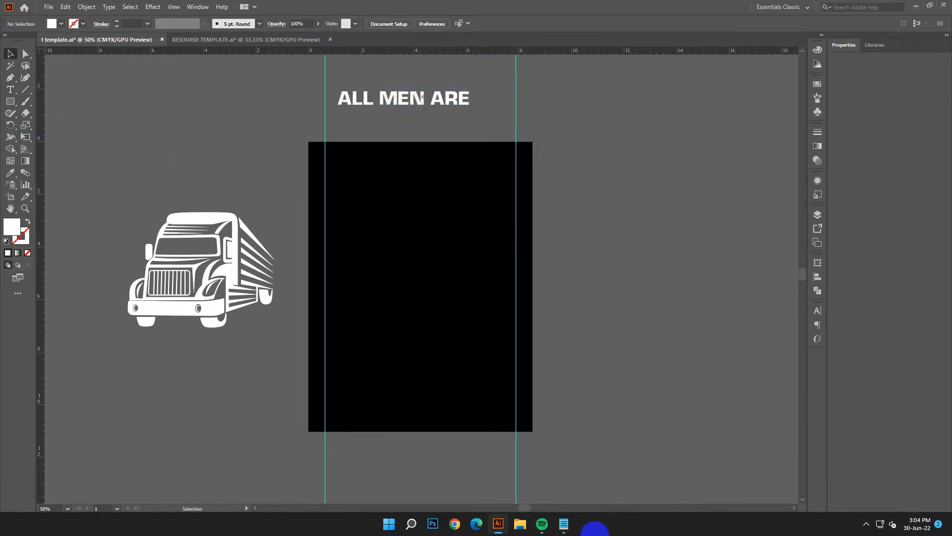
Step: Copy the BORN EQUAL line from the design text in the Notepad notes
click(565, 524)
click(767, 400)
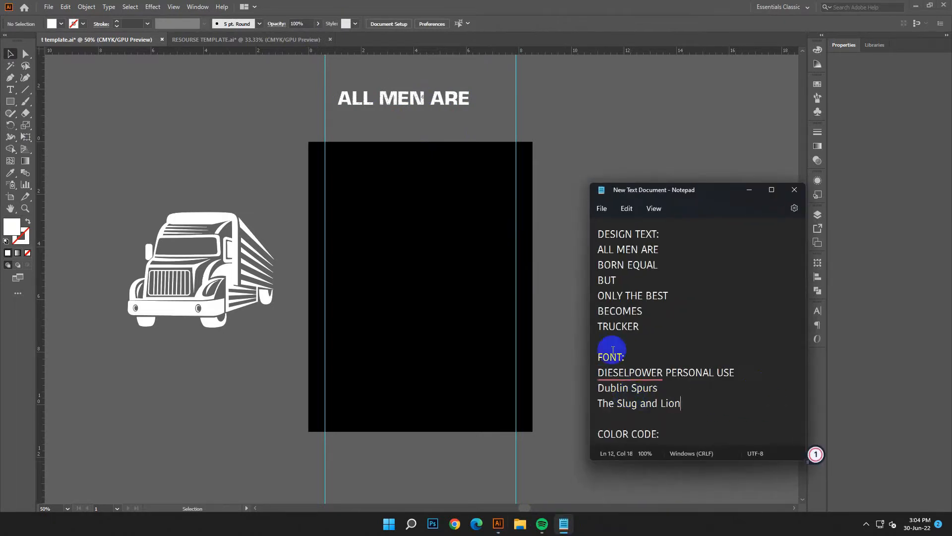
drag(664, 261, 578, 264)
right_click(631, 268)
click(642, 314)
click(749, 191)
Step: Create an enlarged text object reading BORN EQUAL above the truck graphic
click(9, 89)
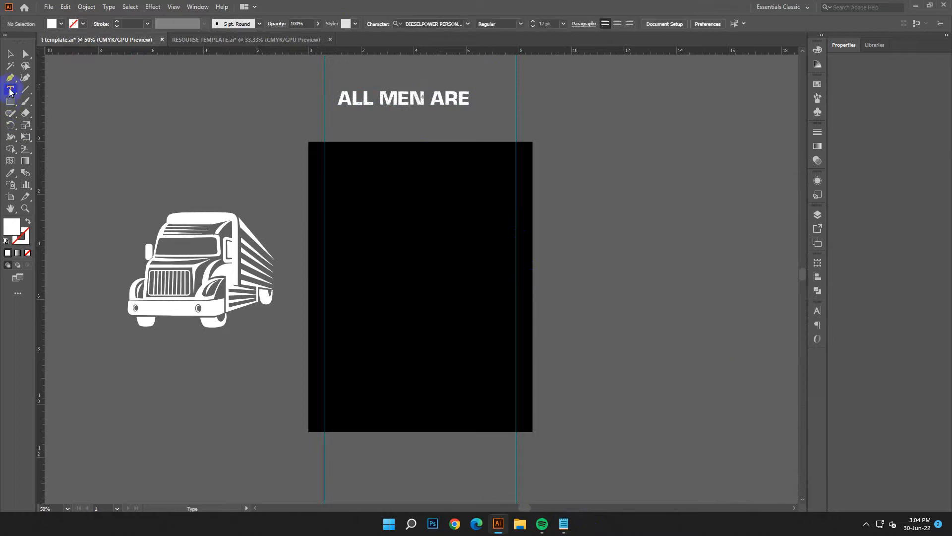
click(107, 93)
key(Escape)
drag(137, 98, 273, 201)
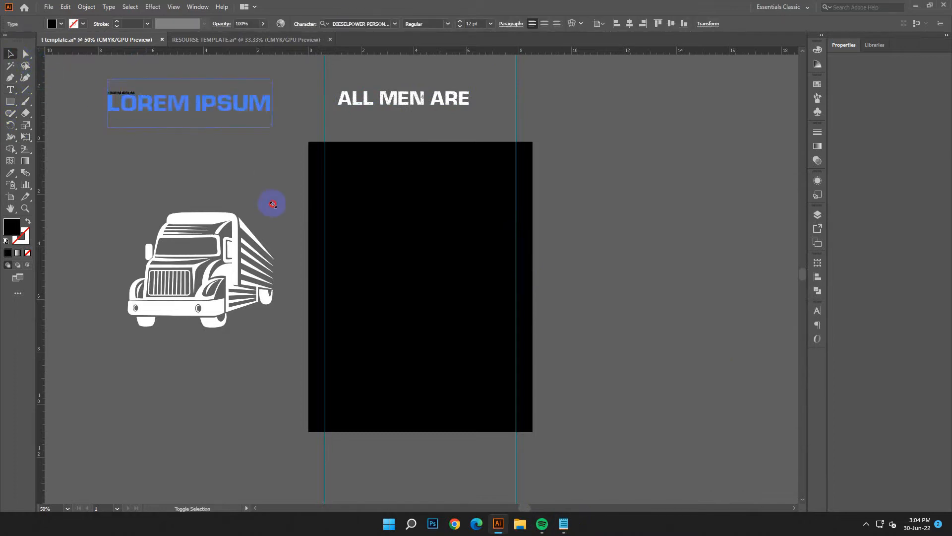
key(ctrl+a)
key(ctrl+v)
click(12, 54)
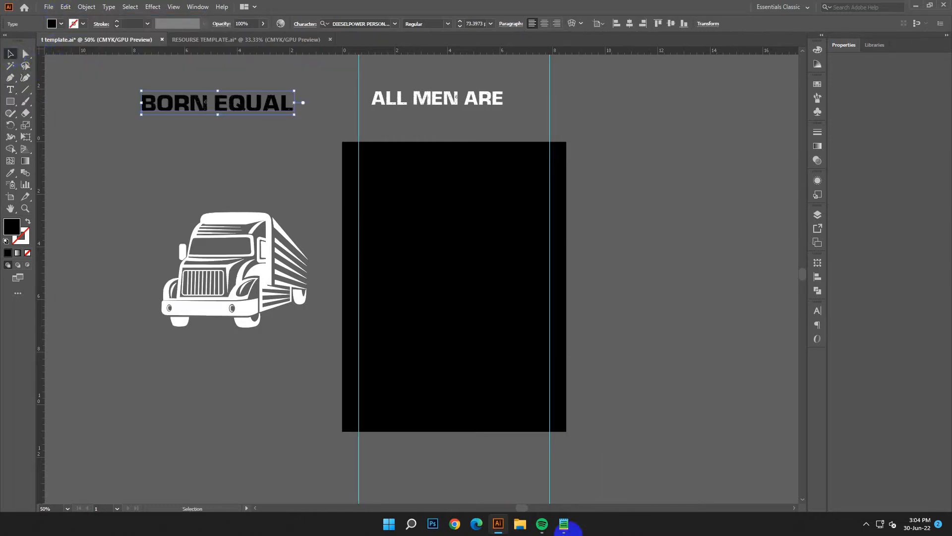
Step: Copy the Dublin Spurs font name from the Notepad notes and apply that font to the BORN EQUAL text
click(563, 524)
triple_click(616, 387)
right_click(617, 387)
click(640, 245)
click(748, 190)
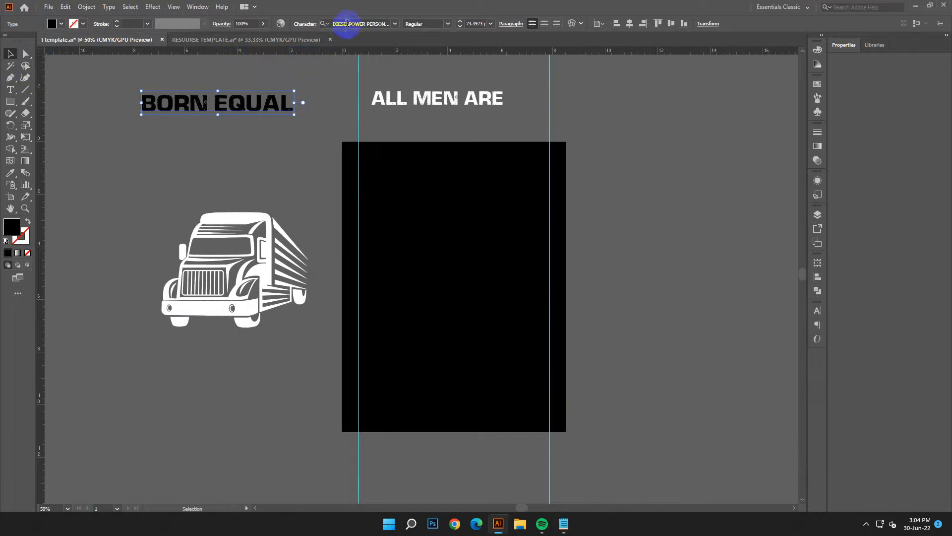
right_click(347, 23)
click(350, 63)
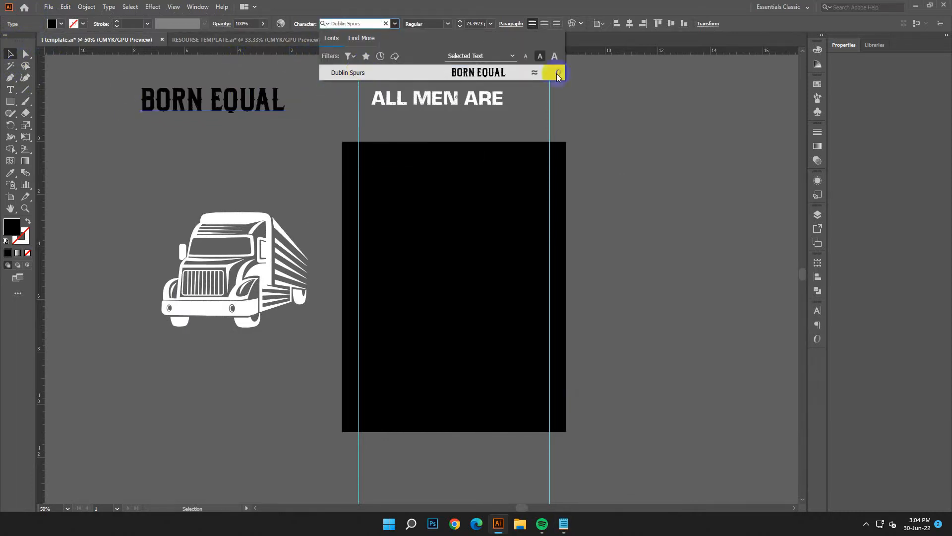
click(504, 74)
click(91, 133)
Step: Change the fill colour of the BORN EQUAL text to white
click(223, 103)
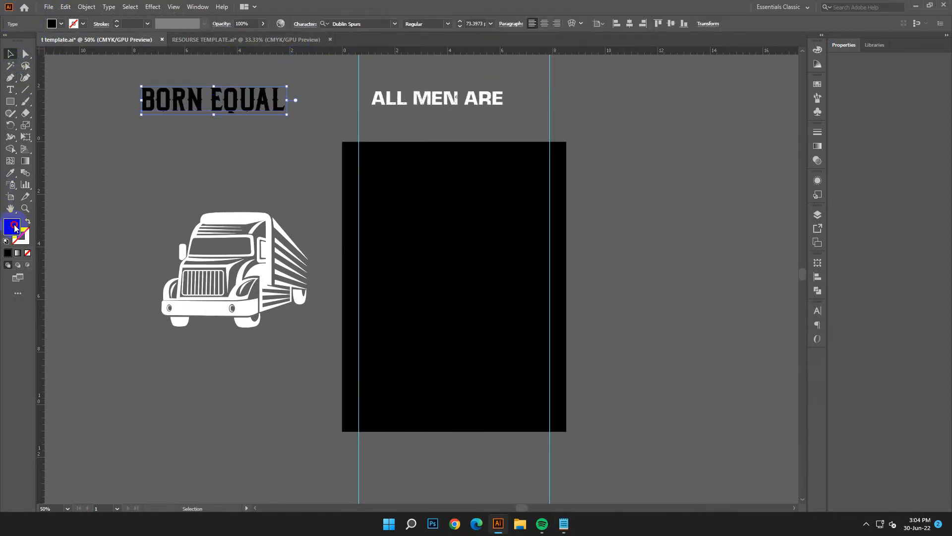
double_click(13, 226)
click(146, 201)
click(377, 214)
Step: Centre ALL MEN ARE near the top of the black artboard and fit BORN EQUAL beneath it between the two guides
drag(471, 98, 484, 183)
click(541, 25)
click(629, 23)
click(610, 230)
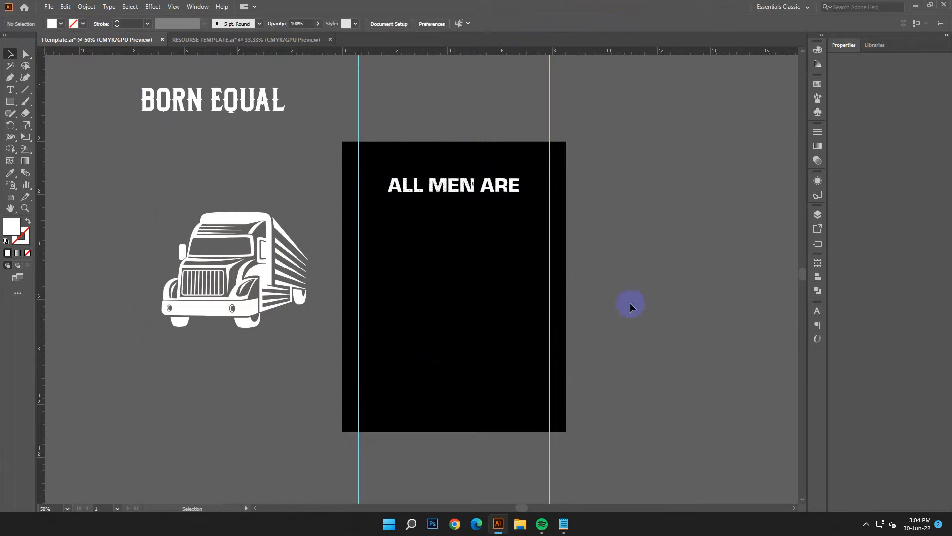
drag(251, 103, 552, 247)
click(618, 376)
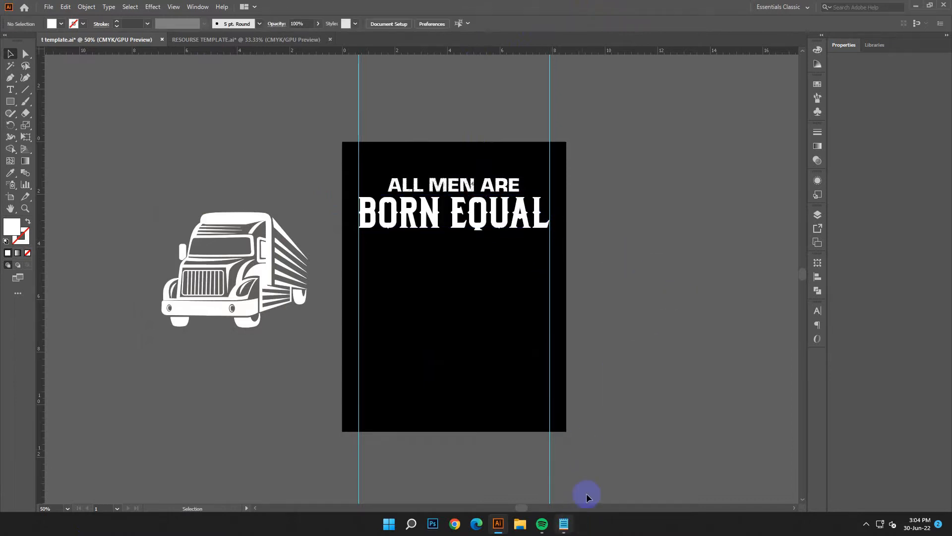
Step: Copy the colour code D31F39 from the Notepad notes
click(564, 523)
drag(665, 432, 567, 436)
right_click(610, 434)
click(646, 297)
click(749, 189)
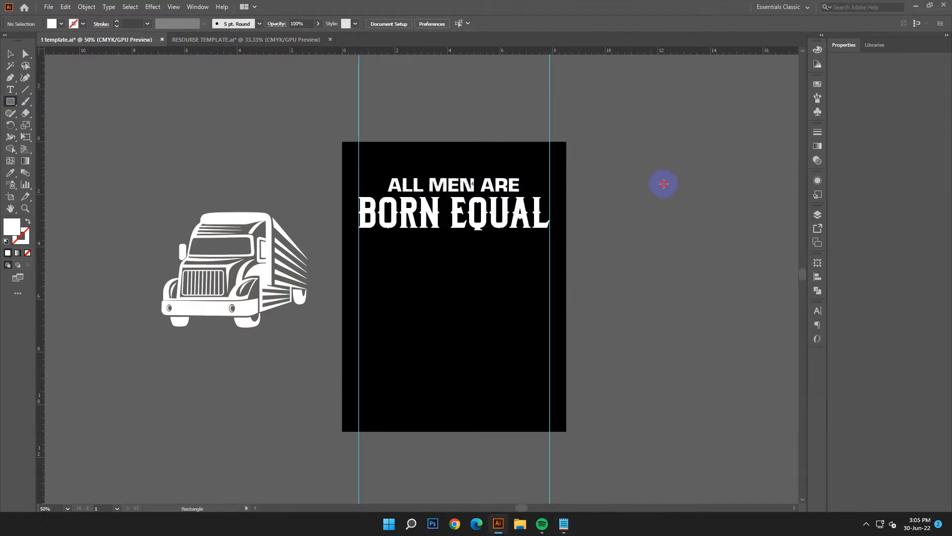
Step: Draw a rectangle about 1.58 by 1.57 in to the right of the artboard and fill it with D31F39
drag(678, 198, 678, 198)
double_click(13, 227)
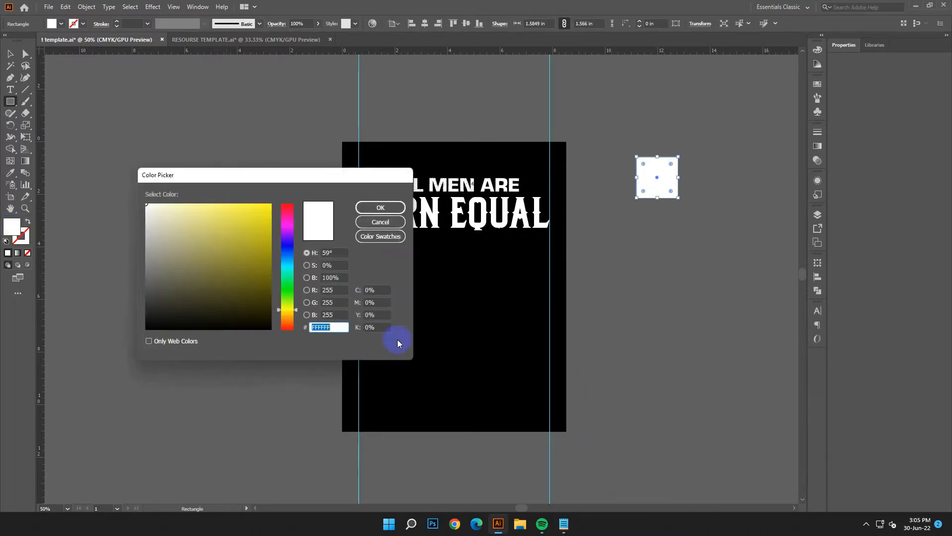
right_click(324, 327)
click(348, 377)
click(387, 209)
key(v)
click(333, 174)
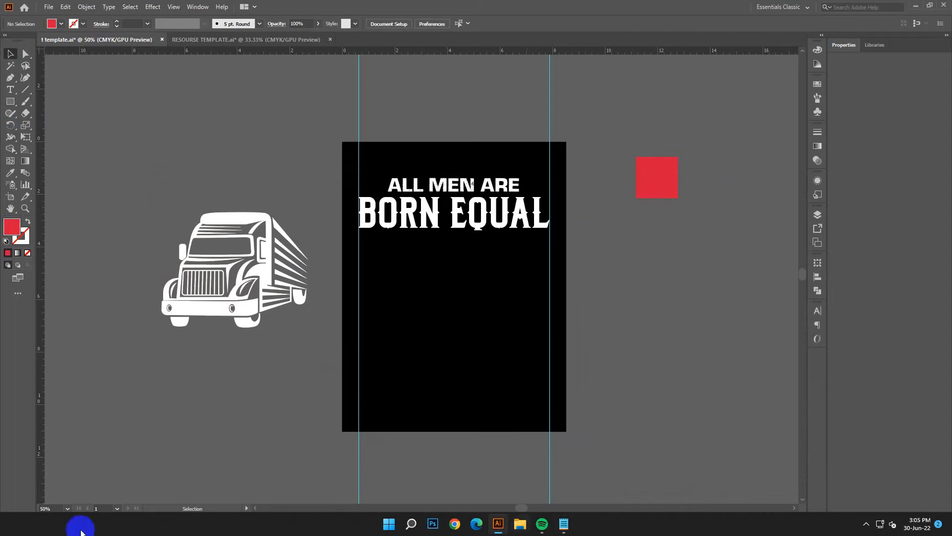
Step: Recolour the ALL MEN ARE text by sampling the red square with the Eyedropper
click(477, 188)
click(10, 173)
click(653, 176)
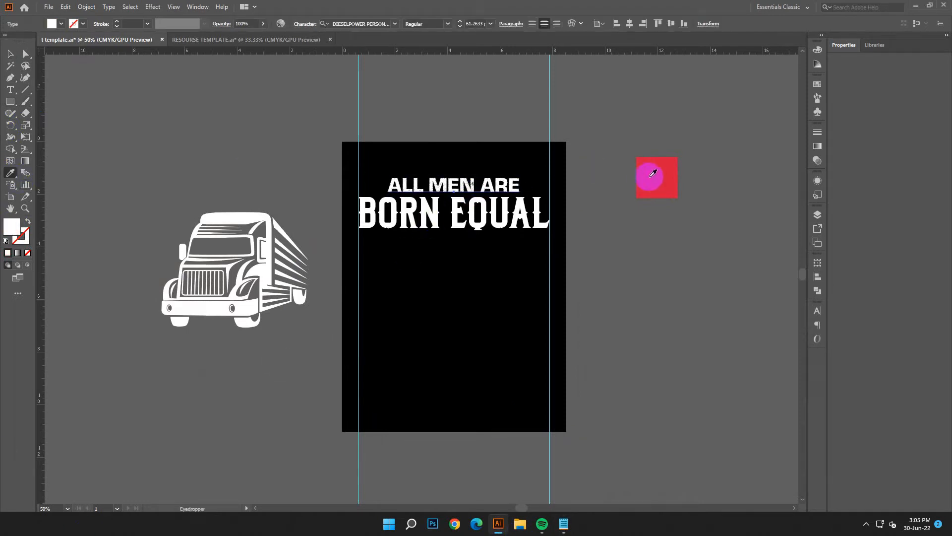
key(v)
click(156, 131)
Step: Nudge the BORN EQUAL text up slightly, closer to ALL MEN ARE
click(499, 213)
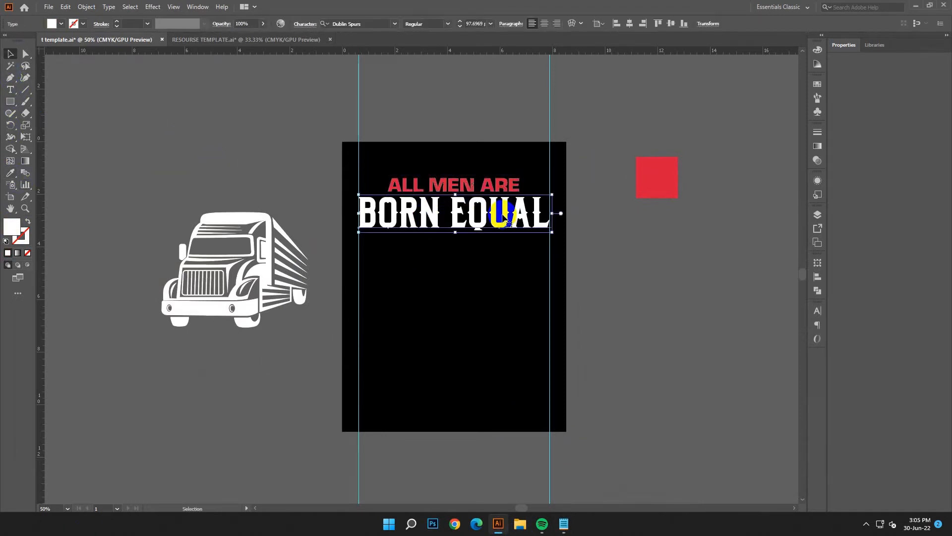
key(Up)
key(Up)
key(Up)
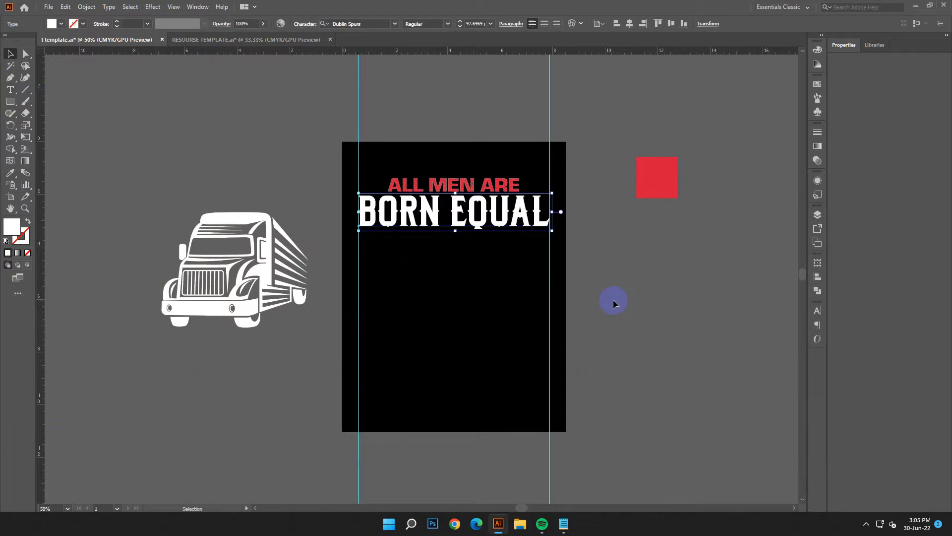
Step: Warp the BORN EQUAL text with a horizontal Arc Lower style and a bend of -11%
click(574, 24)
click(763, 284)
click(765, 306)
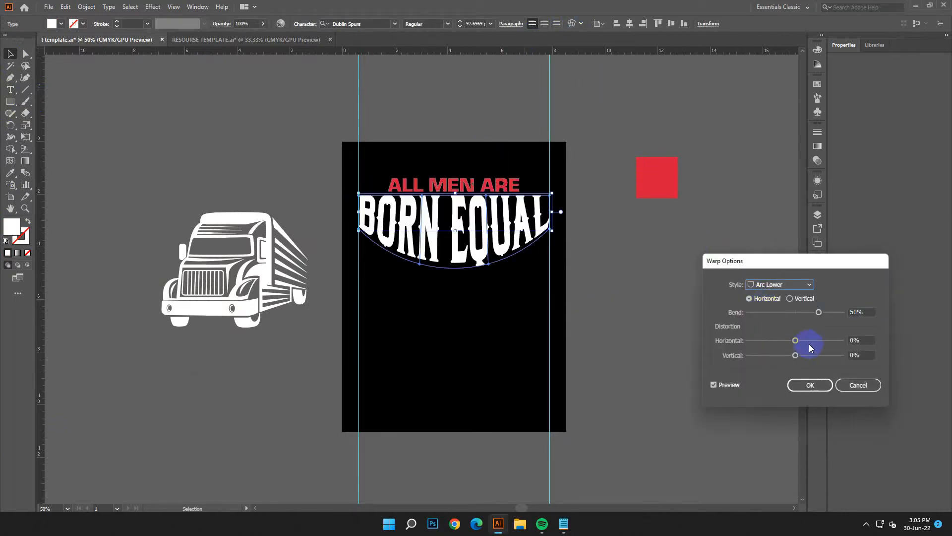
drag(798, 316, 787, 313)
click(865, 312)
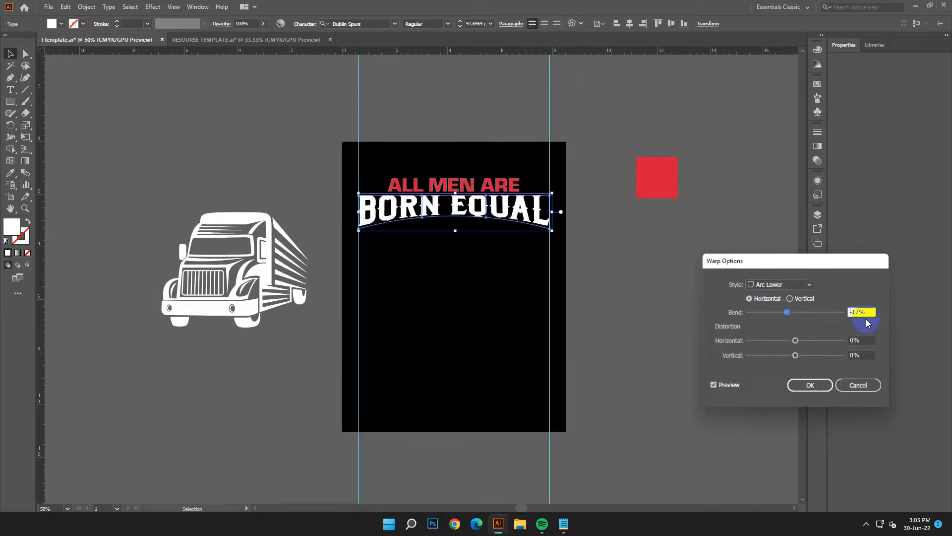
key(Up)
key(Up)
key(Up)
key(Up)
key(Up)
key(Up)
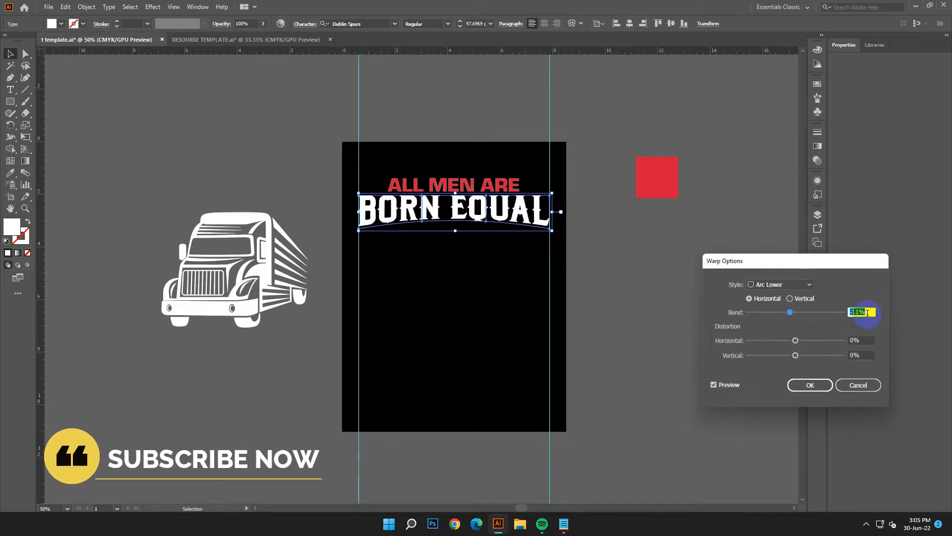
click(803, 386)
click(666, 308)
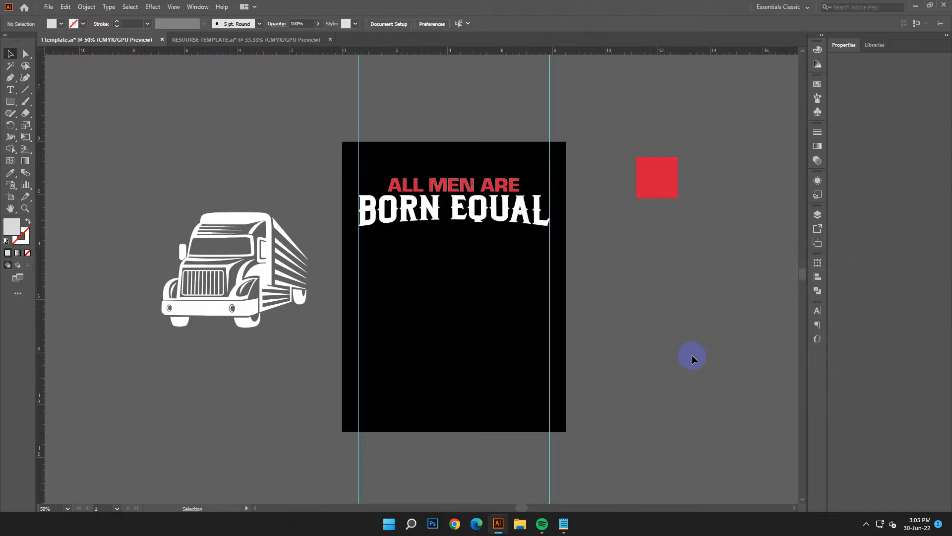
Step: Copy the word BUT from the design text in the Notepad notes
click(570, 529)
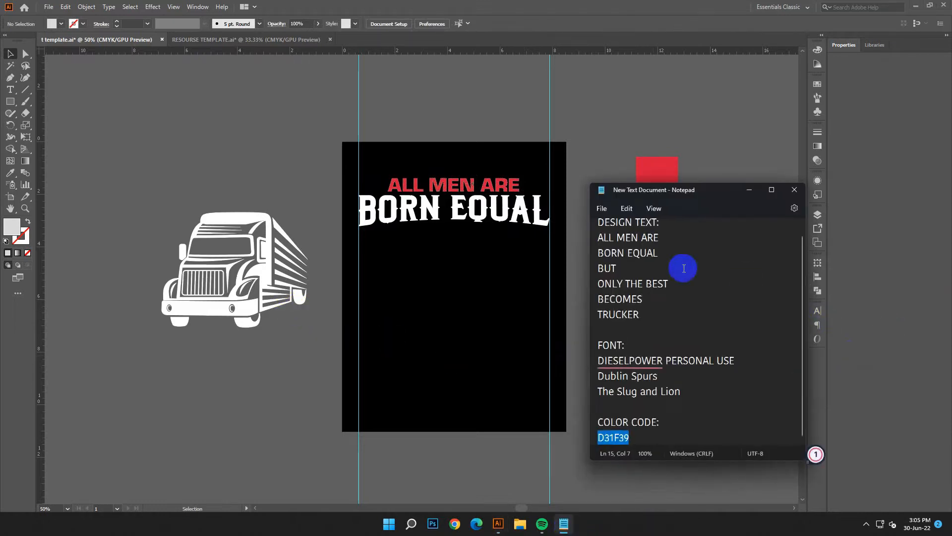
double_click(608, 268)
right_click(602, 270)
click(627, 321)
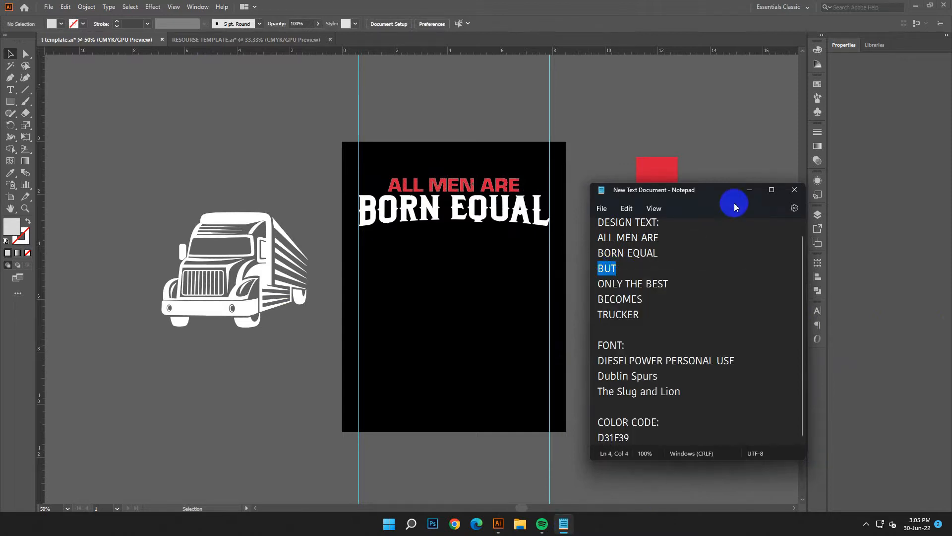
click(750, 189)
Step: Create an enlarged text object reading BUT above the truck graphic
click(10, 90)
click(133, 98)
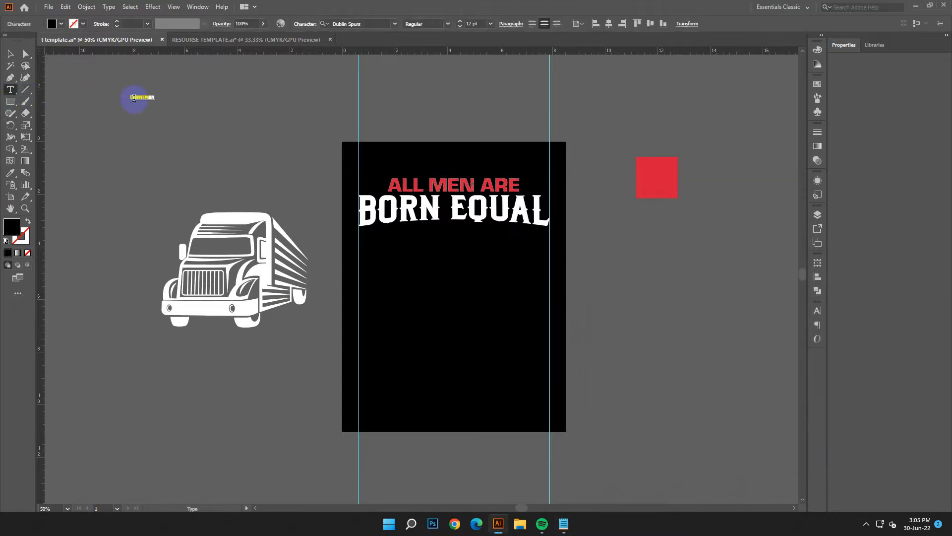
click(12, 55)
drag(158, 104, 269, 122)
drag(163, 106, 44, 97)
click(66, 7)
click(83, 66)
click(10, 53)
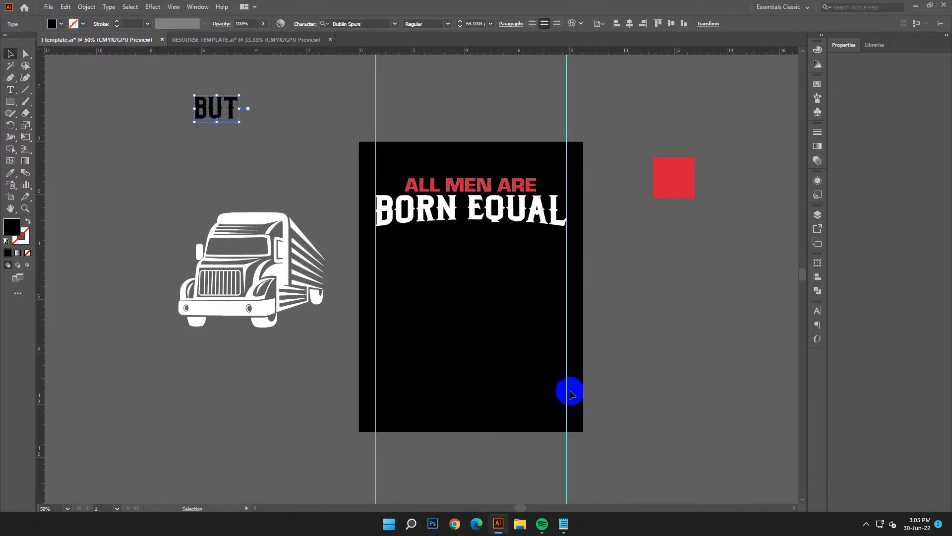
click(565, 522)
drag(737, 360, 598, 358)
right_click(657, 365)
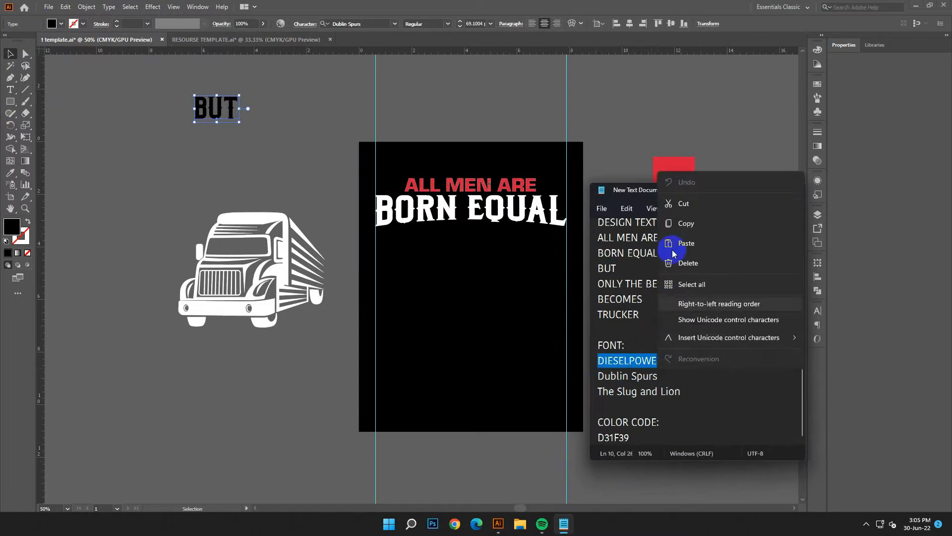
click(684, 223)
click(748, 190)
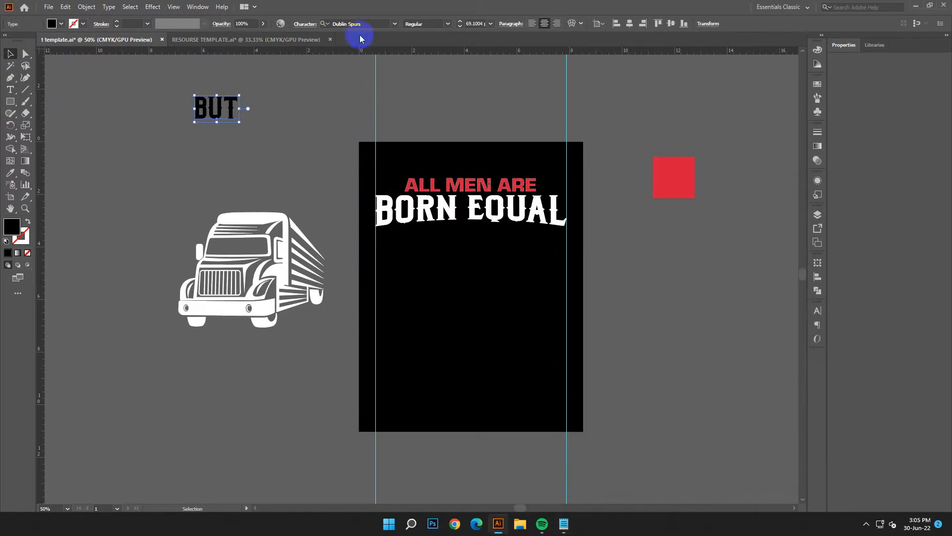
Step: Copy The Slug and Lion font name from the Notepad notes and apply that font to the BUT text
click(564, 524)
drag(689, 394, 535, 387)
right_click(657, 351)
click(677, 250)
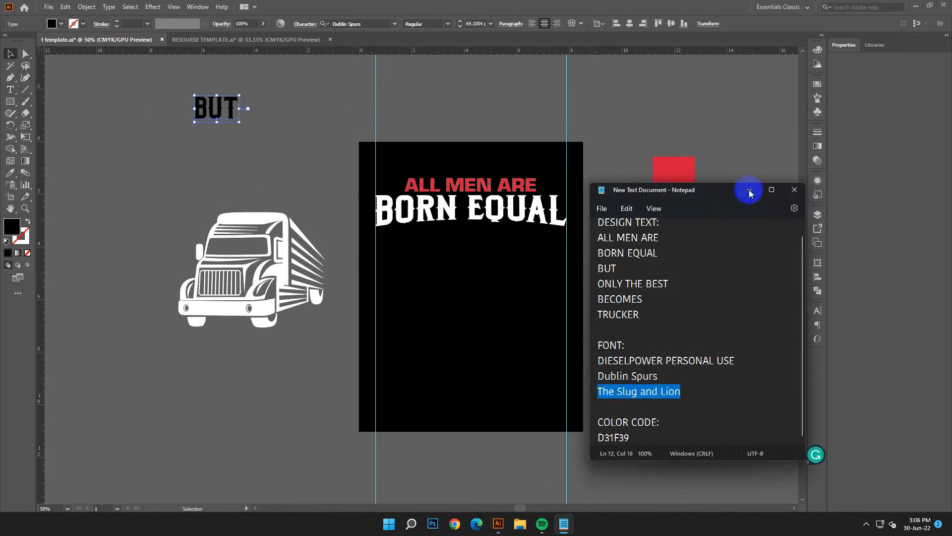
click(749, 190)
right_click(337, 23)
click(354, 56)
click(351, 70)
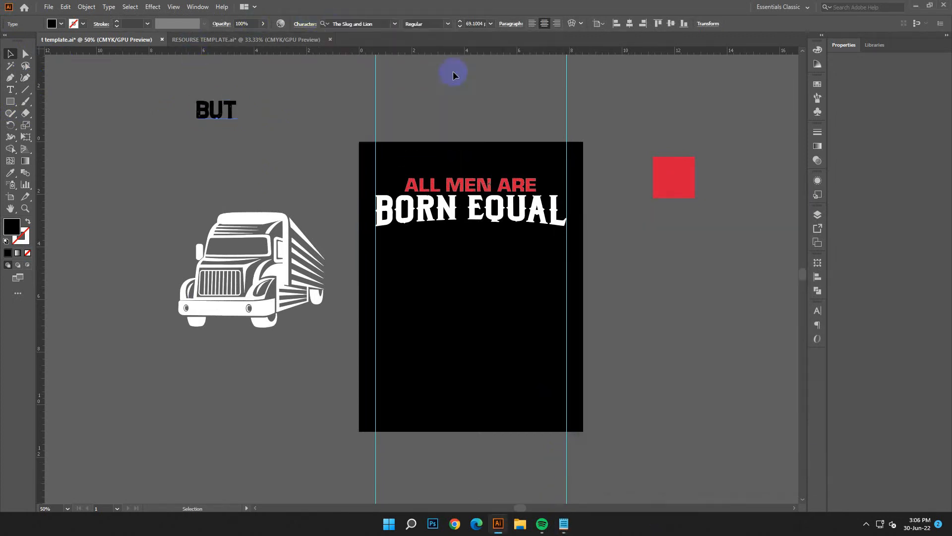
Step: Fill the BUT text with white and place it centred directly beneath BORN EQUAL
double_click(13, 228)
click(361, 209)
drag(228, 128, 468, 245)
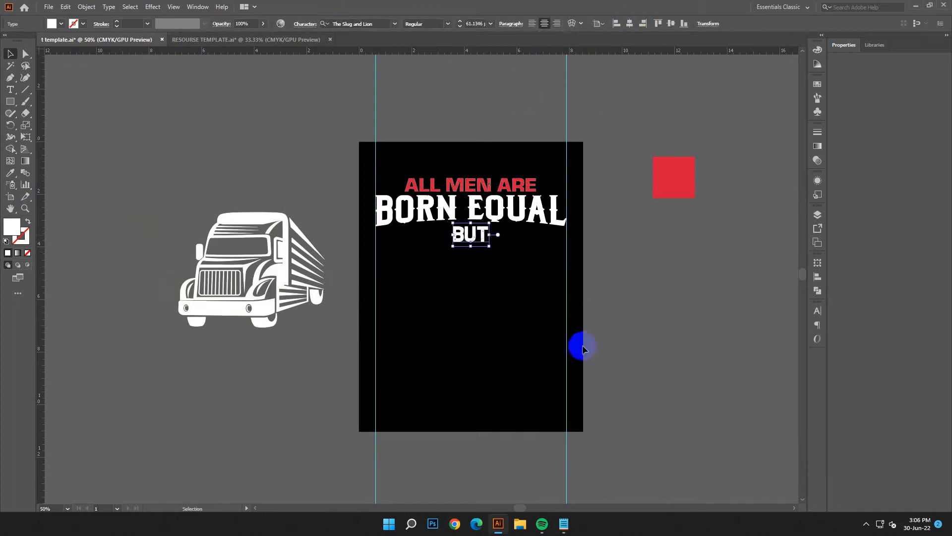
click(641, 392)
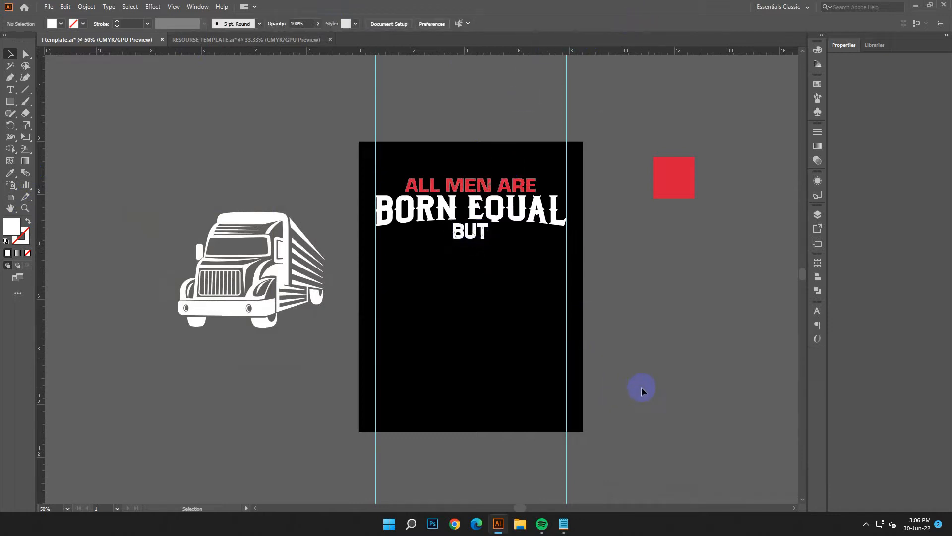
Step: Place the truck graphic below BUT against the artboard's left guide and scale it to about 4.06 by 3.2 in
drag(255, 314, 448, 357)
drag(517, 368, 486, 343)
click(476, 375)
drag(415, 333, 421, 329)
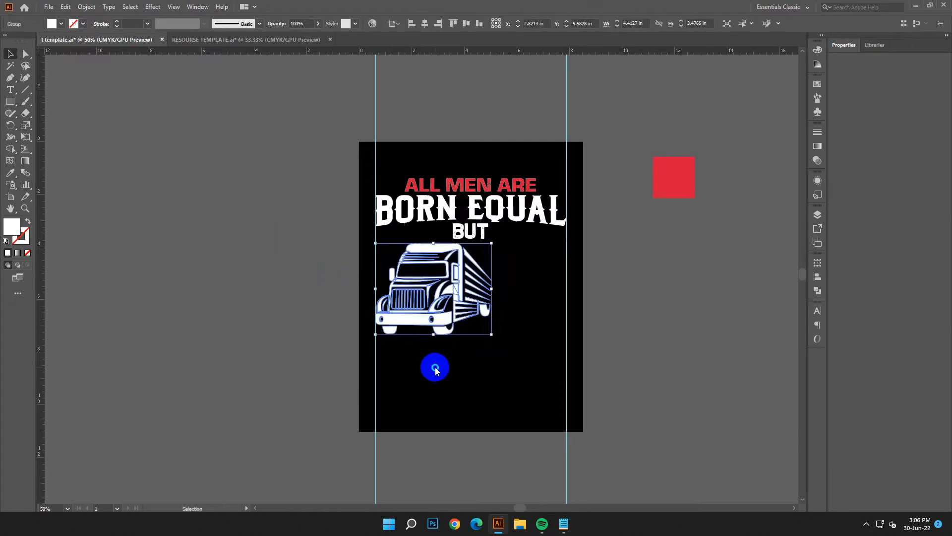
right_click(435, 368)
click(452, 406)
click(481, 301)
mouse_move(492, 334)
mouse_down()
mouse_move(480, 332)
mouse_move(484, 340)
mouse_up()
Step: Create a copy of the truck mirrored across the vertical axis and move it against the artboard's right guide
right_click(485, 341)
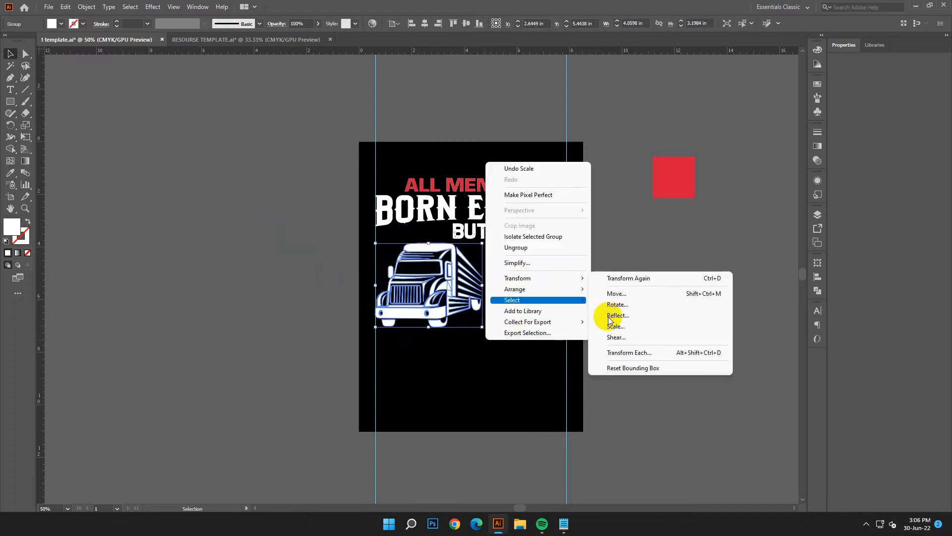
click(617, 315)
click(608, 341)
click(627, 362)
shift+click(431, 311)
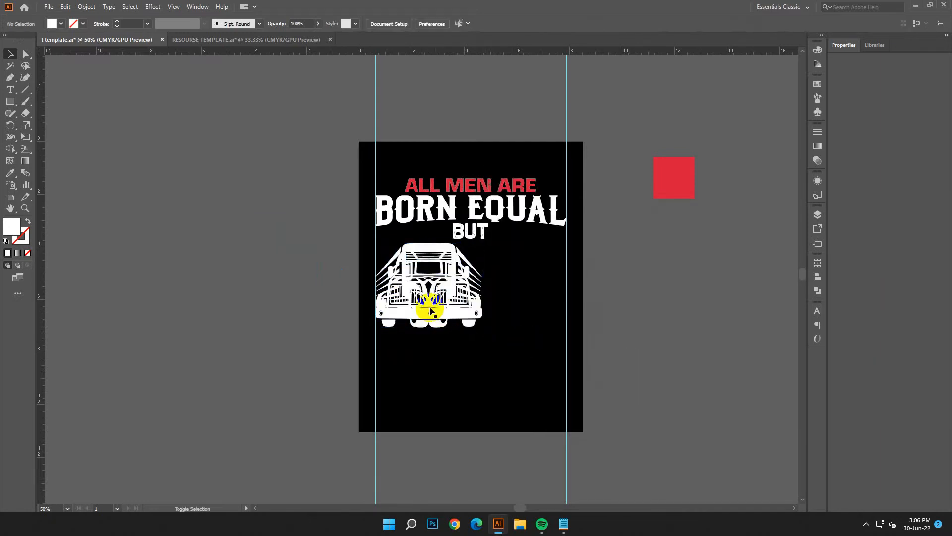
drag(416, 328, 475, 329)
click(594, 367)
Step: Scale the left truck down to about 3.8 by 3 in and delete its mirrored copy
click(428, 314)
click(511, 315)
key(Delete)
Step: Make a new vertical-axis mirrored copy of the resized truck and align it to the right guide
right_click(448, 278)
mouse_move(486, 392)
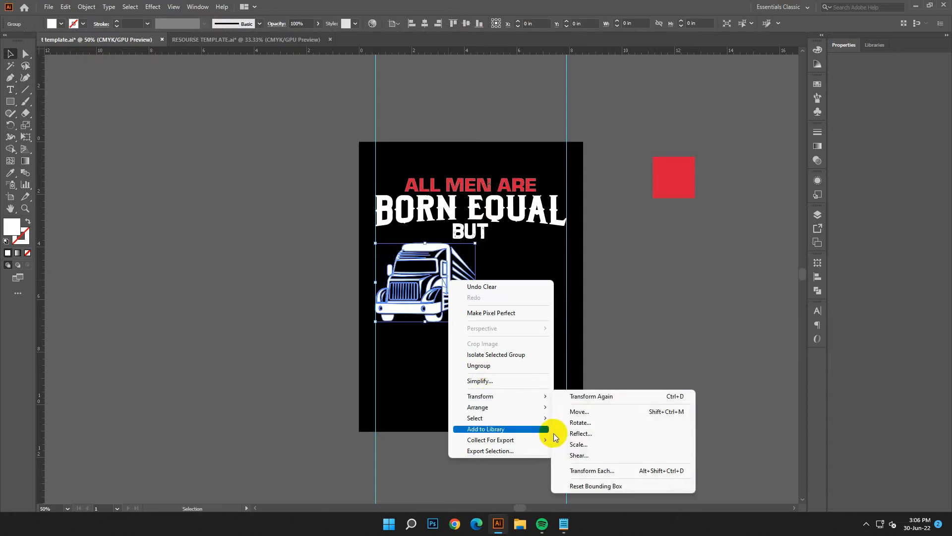
click(563, 431)
key(alt+c)
click(480, 387)
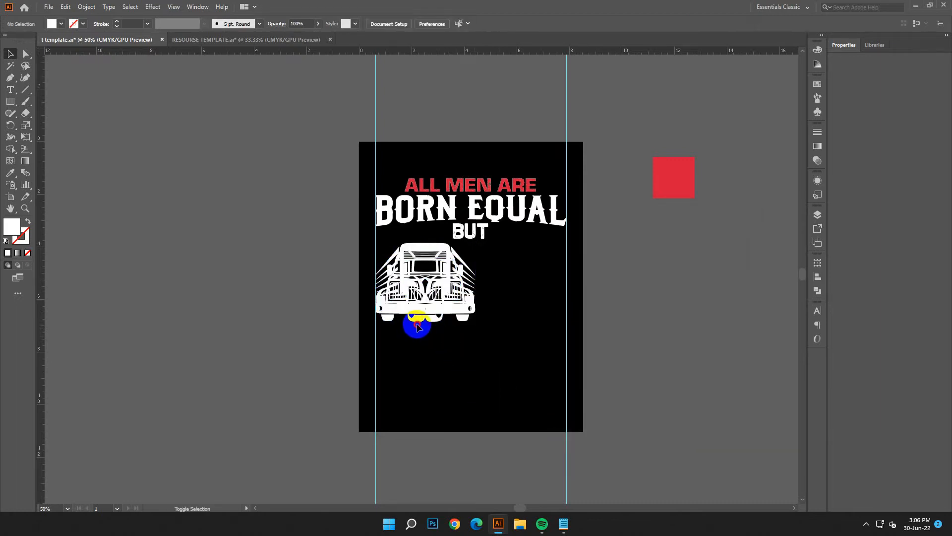
drag(415, 326, 504, 342)
click(504, 373)
Step: Scale the left truck down slightly more and delete the overlapping mirrored copy
click(439, 285)
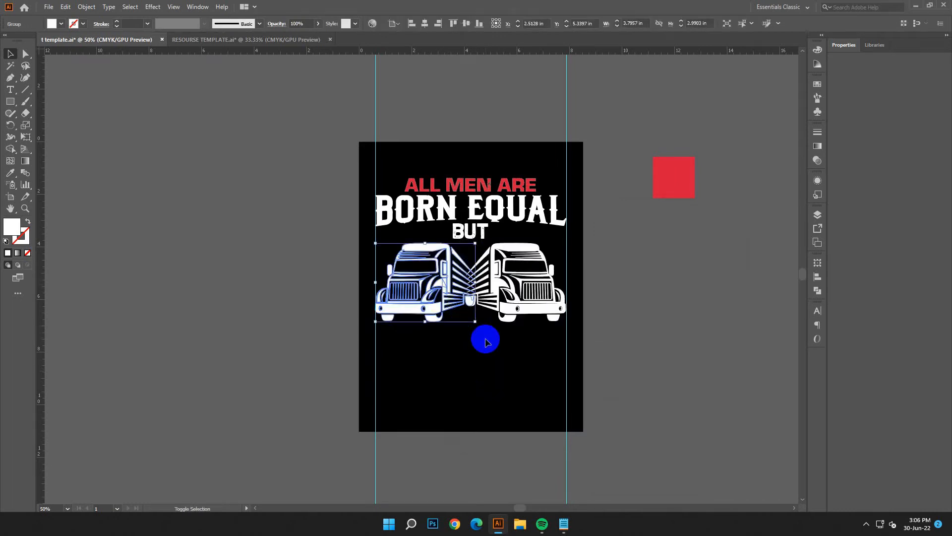
drag(475, 324, 466, 315)
click(475, 346)
click(461, 301)
click(513, 315)
key(Delete)
Step: Reflect a copy of the smaller truck across the vertical axis and place it against the right guide, leaving a gap between the trucks
right_click(432, 281)
mouse_move(471, 396)
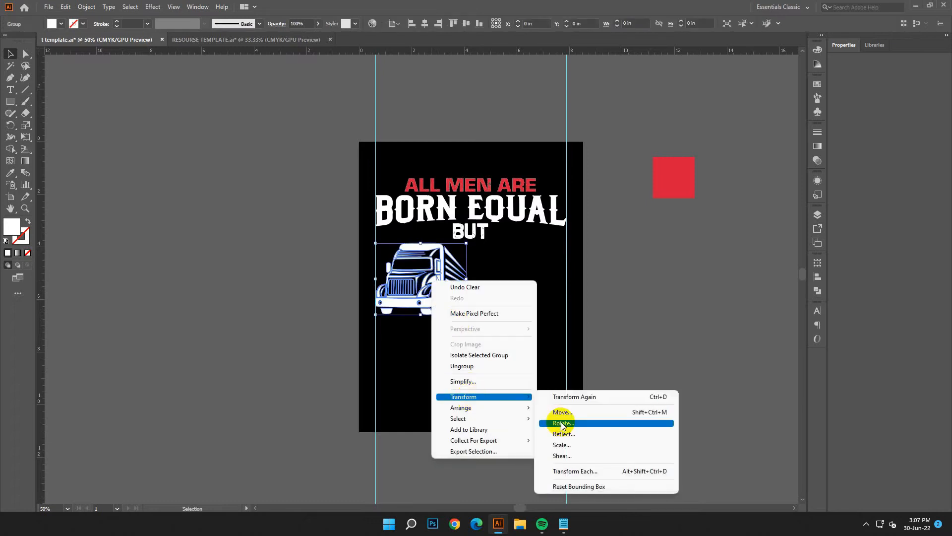
click(555, 425)
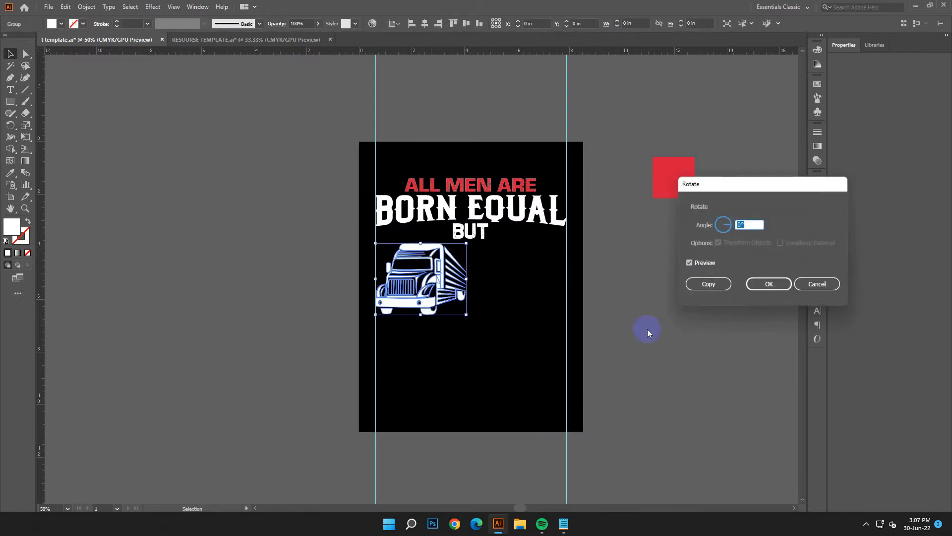
click(817, 288)
right_click(527, 311)
mouse_move(556, 412)
click(672, 448)
click(620, 369)
click(417, 322)
drag(417, 317, 505, 329)
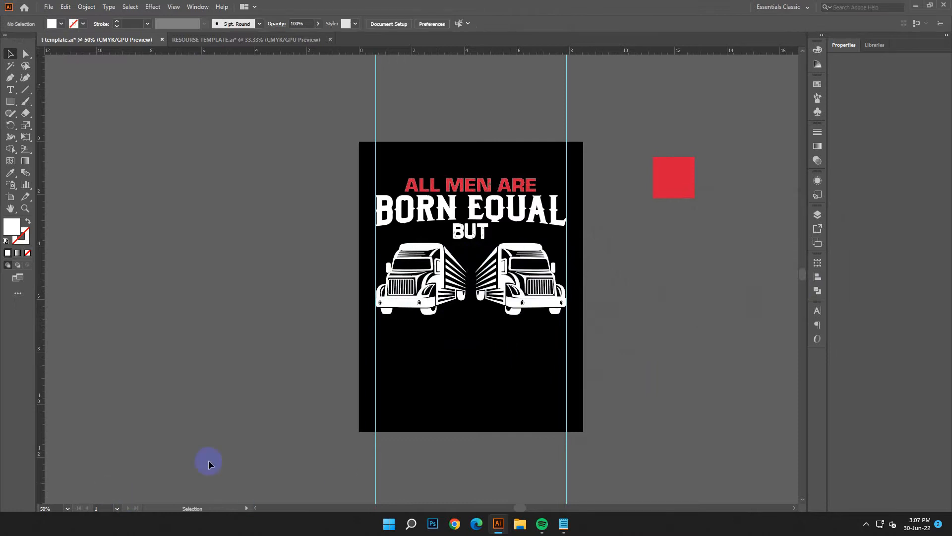
scroll(474, 411, up, 2)
key(ctrl+plus)
key(ctrl+plus)
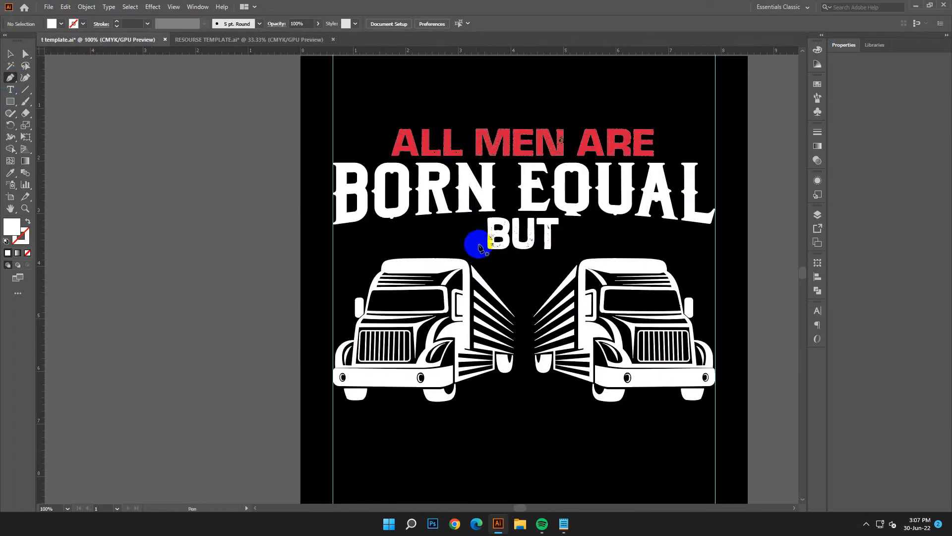
click(483, 218)
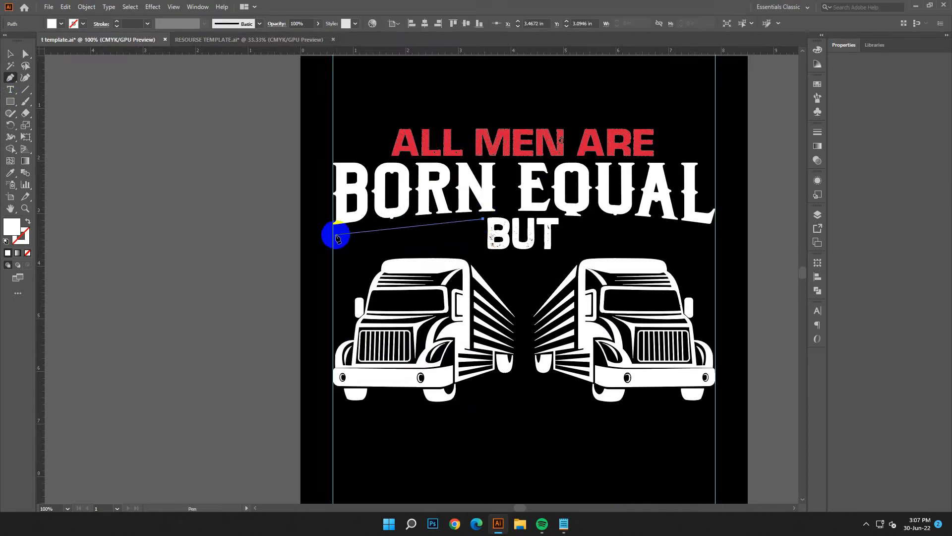
drag(333, 235, 294, 248)
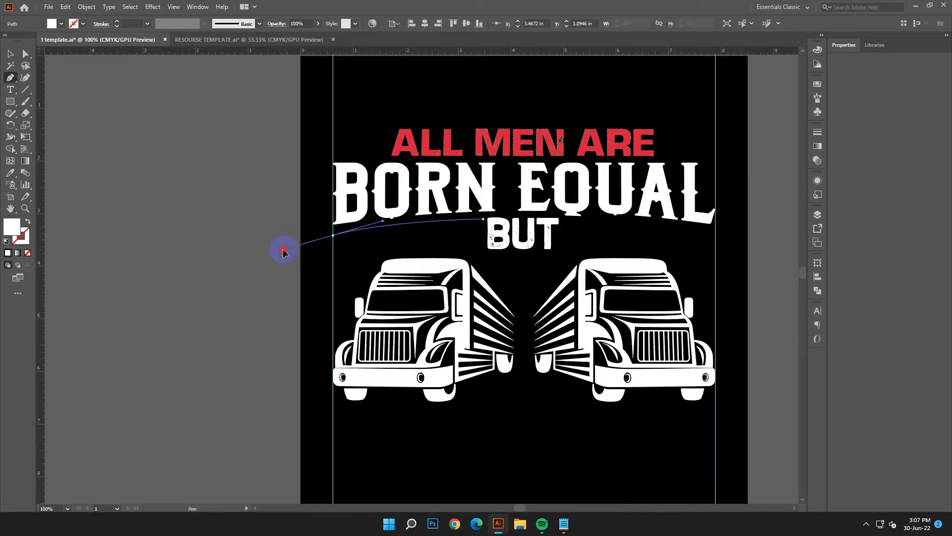
click(333, 237)
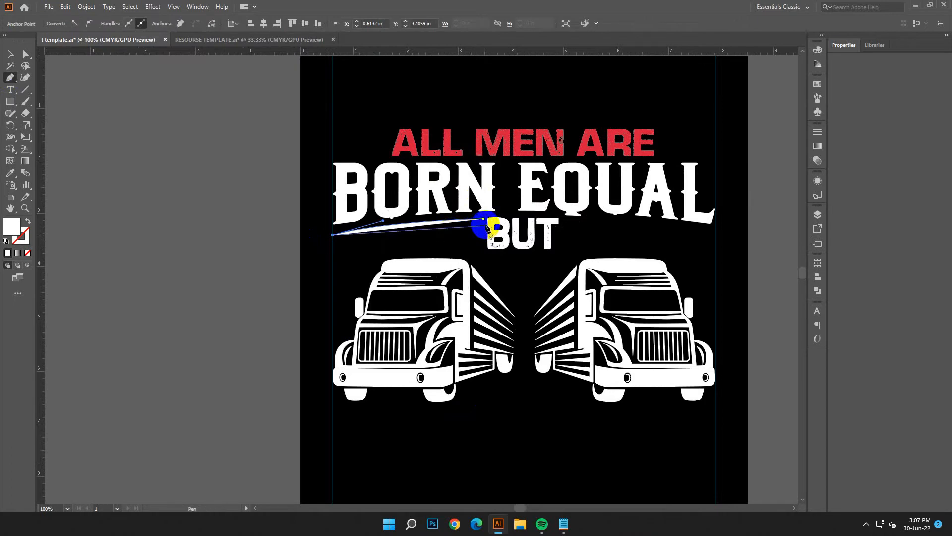
click(66, 7)
click(72, 18)
click(66, 6)
click(72, 18)
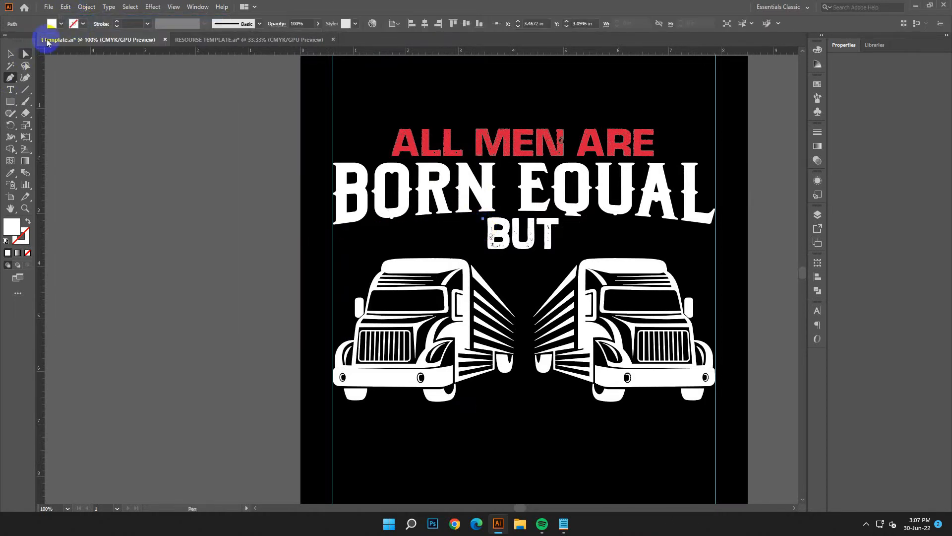
click(66, 7)
click(72, 17)
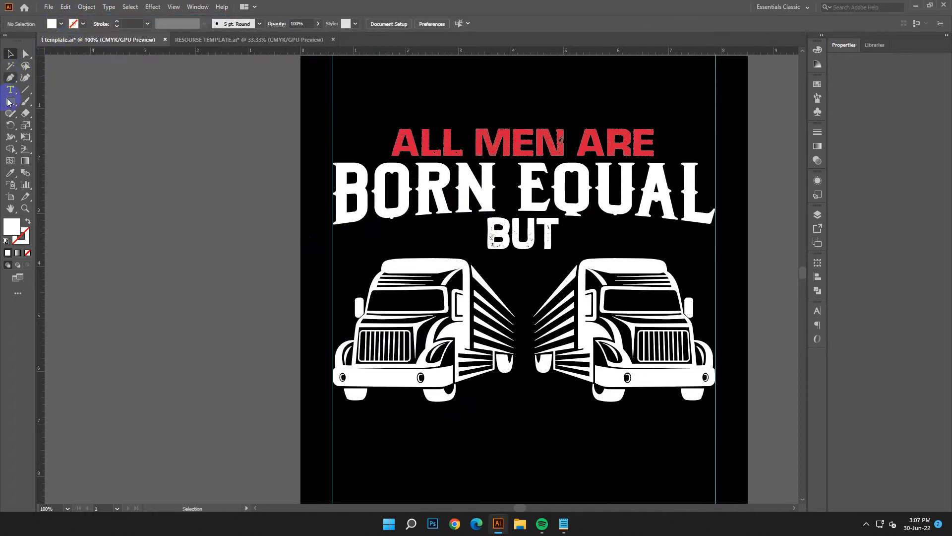
Step: Draw a white bar about 3.21 by 0.11 in left of BUT and duplicate it downward into three evenly spaced bars
drag(317, 214, 487, 222)
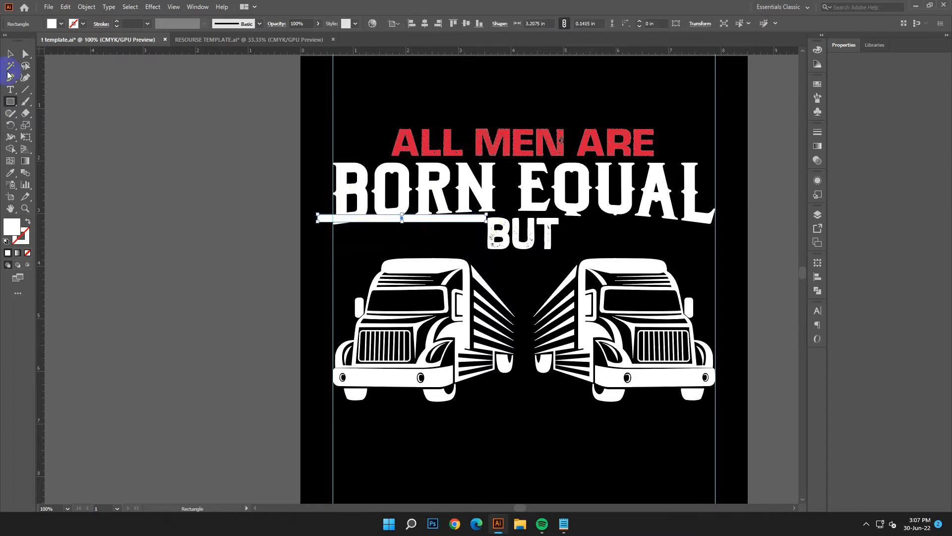
click(70, 159)
key(ctrl+equal)
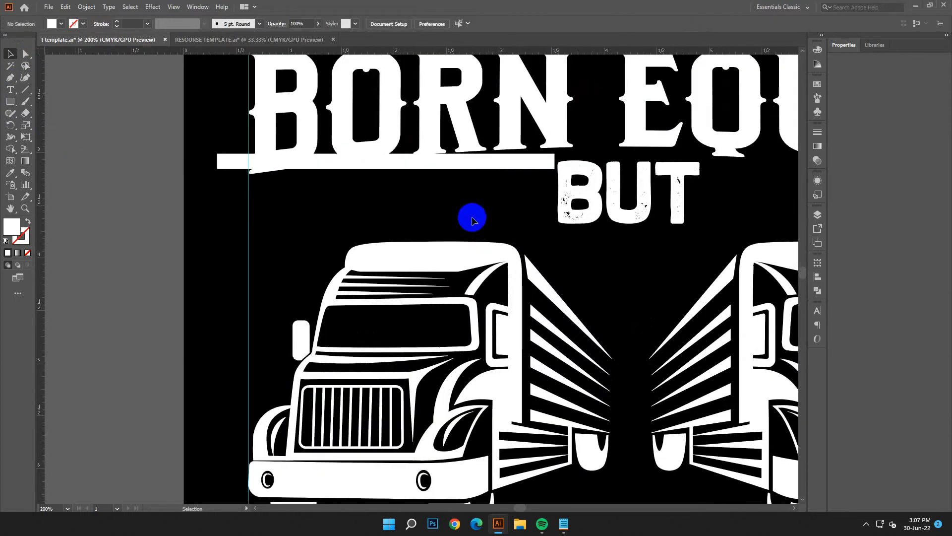
drag(486, 165, 485, 175)
drag(383, 177, 387, 174)
click(474, 223)
drag(477, 165, 476, 185)
key(ctrl+d)
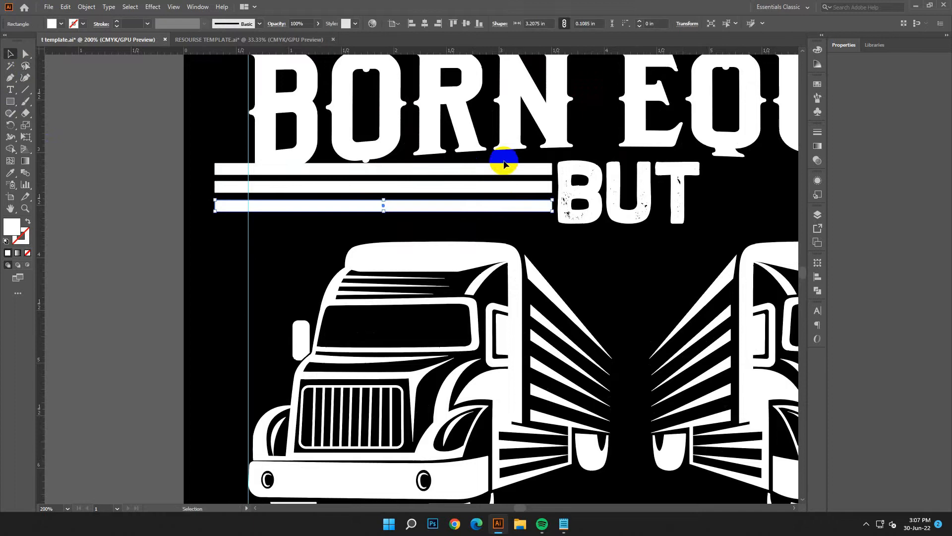
Step: Undo the accidental move of the BORN EQUAL lettering and expand its envelope distortion into a plain group
click(527, 249)
drag(520, 165, 510, 196)
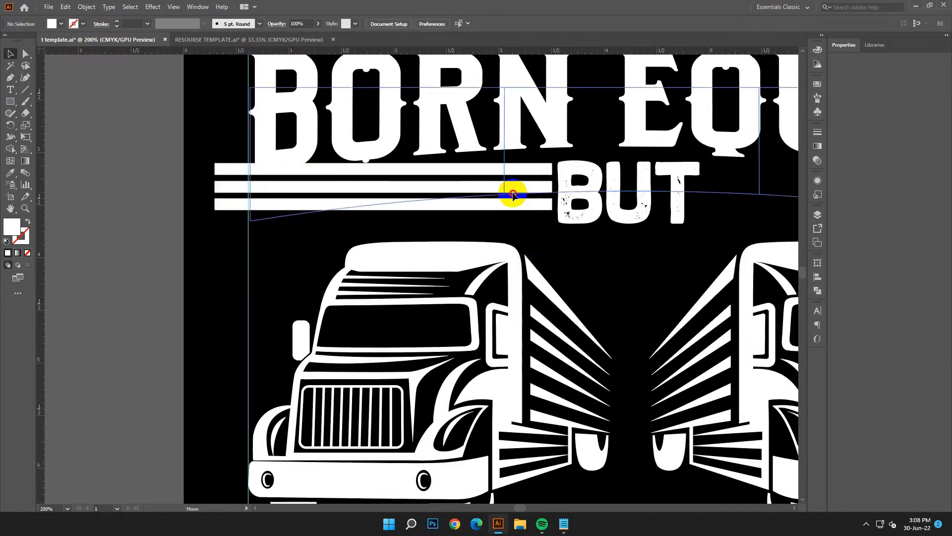
click(65, 7)
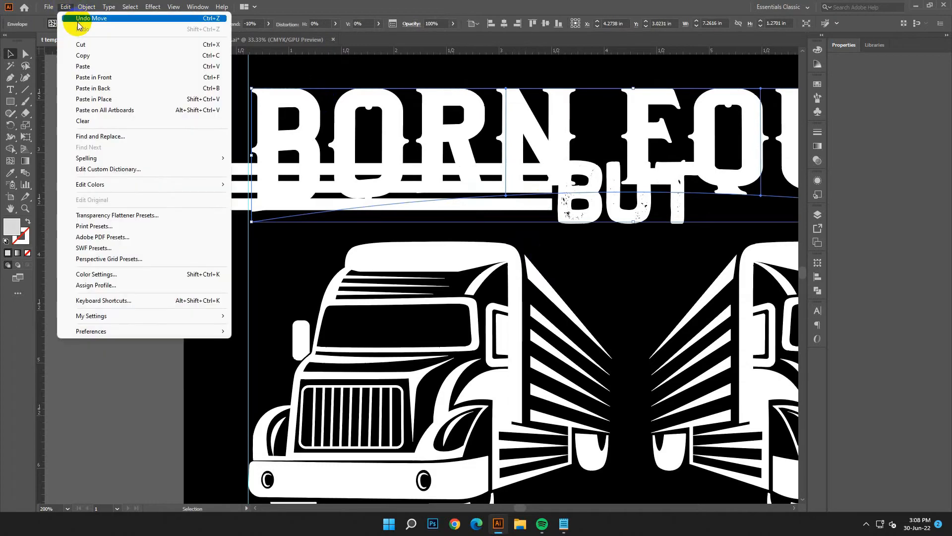
click(80, 18)
click(86, 7)
click(137, 125)
click(451, 314)
click(598, 276)
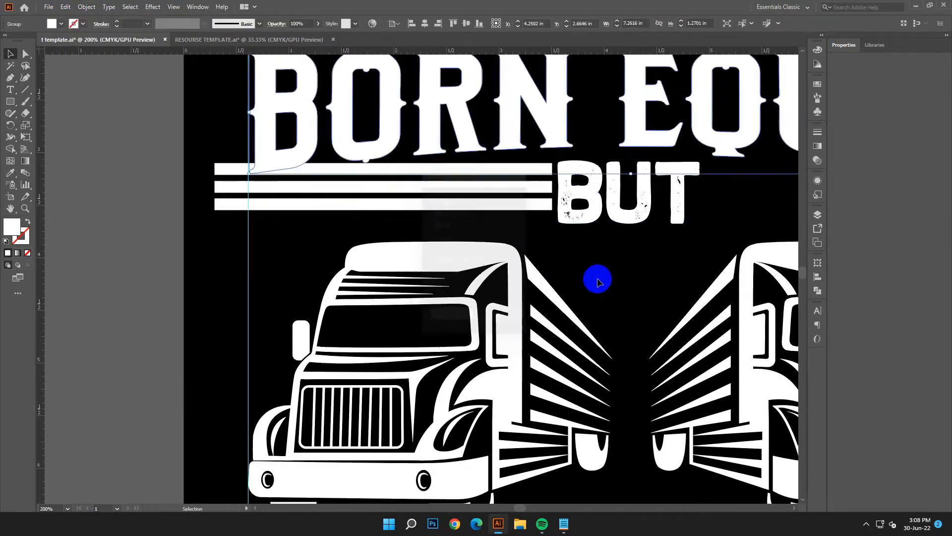
Step: Stretch the stack of three bars to about 0.57 in tall to match the height of BUT
click(523, 214)
drag(523, 214, 523, 216)
drag(383, 210, 379, 224)
click(573, 246)
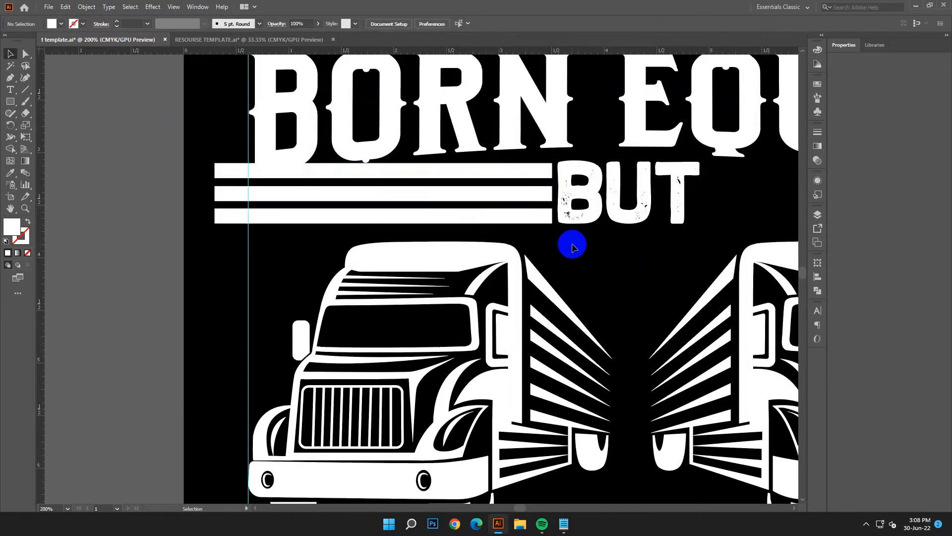
Step: Group the three bars, reflect a copy across the vertical axis and place it on the right side of BUT
key(ctrl+minus)
drag(580, 239, 399, 249)
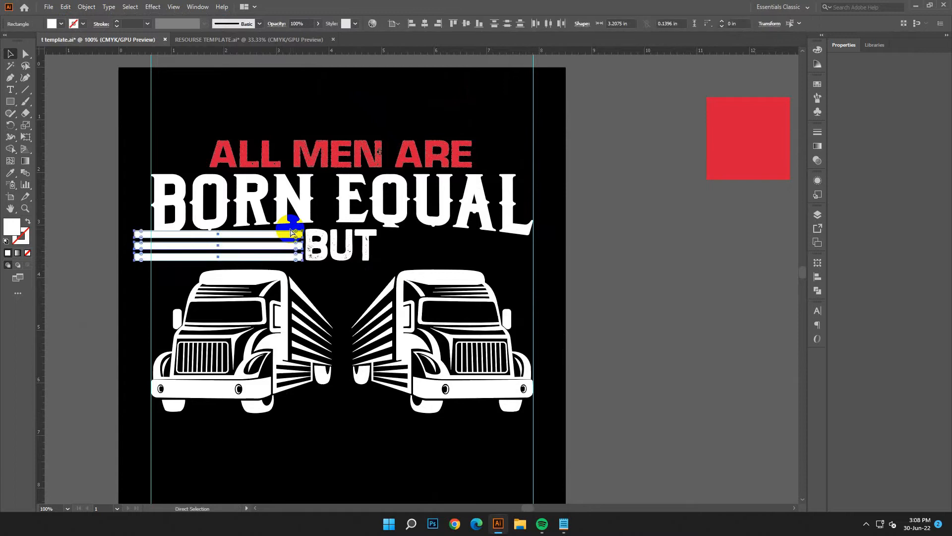
key(v)
right_click(295, 219)
mouse_move(383, 343)
click(438, 386)
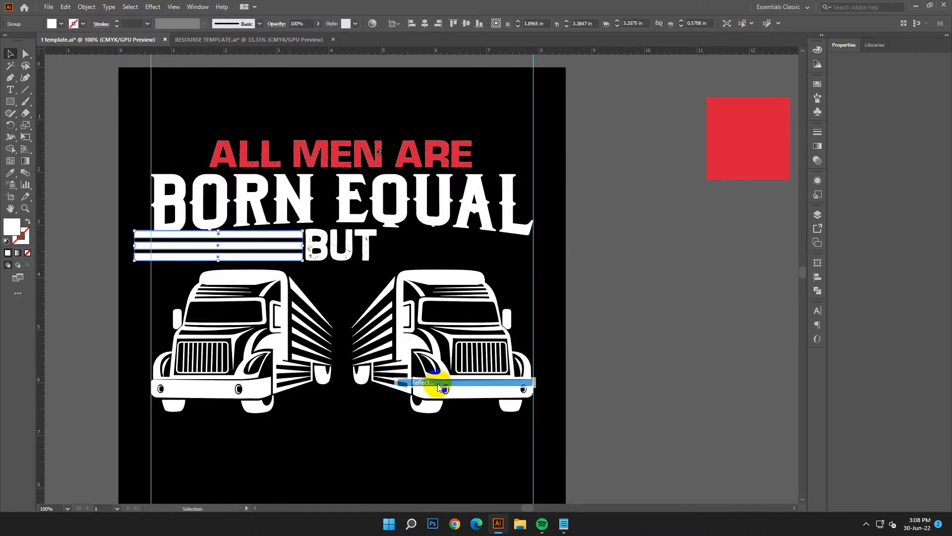
click(625, 362)
click(286, 267)
drag(279, 250, 525, 241)
Step: Draw a closed Pen shape over the outer upper part of the left bars, its lower edge curving beneath BORN
scroll(566, 285, left, 2)
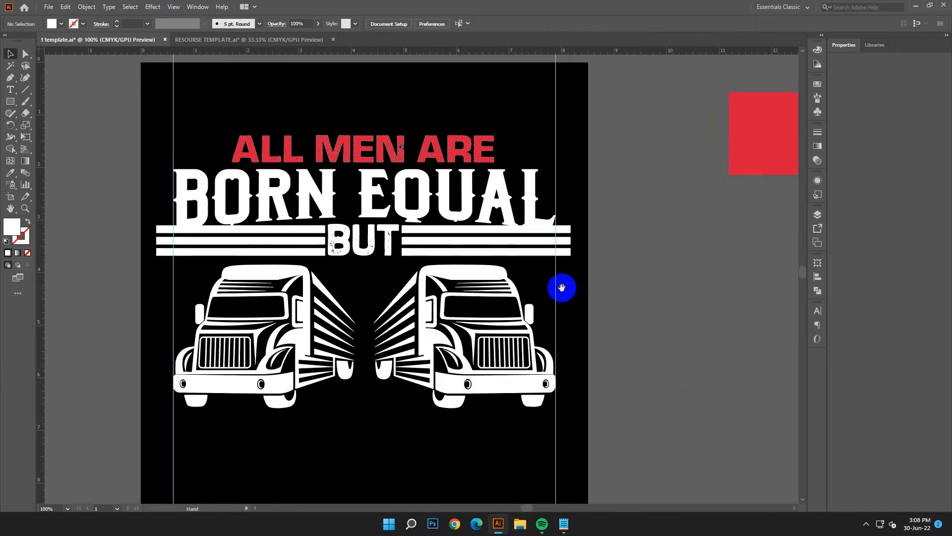
click(9, 78)
drag(320, 247, 383, 264)
scroll(379, 259, up, 1)
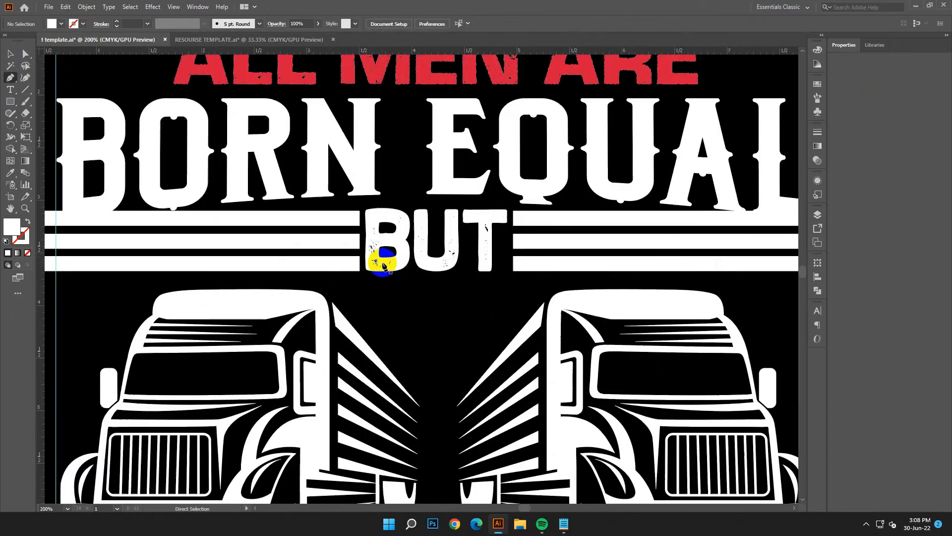
scroll(353, 206, up, 1)
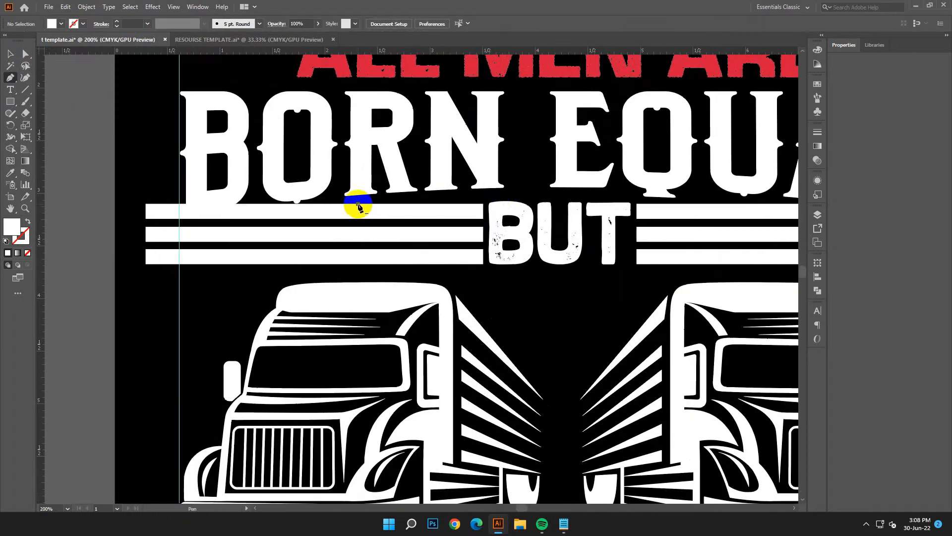
click(357, 204)
drag(142, 233, 61, 254)
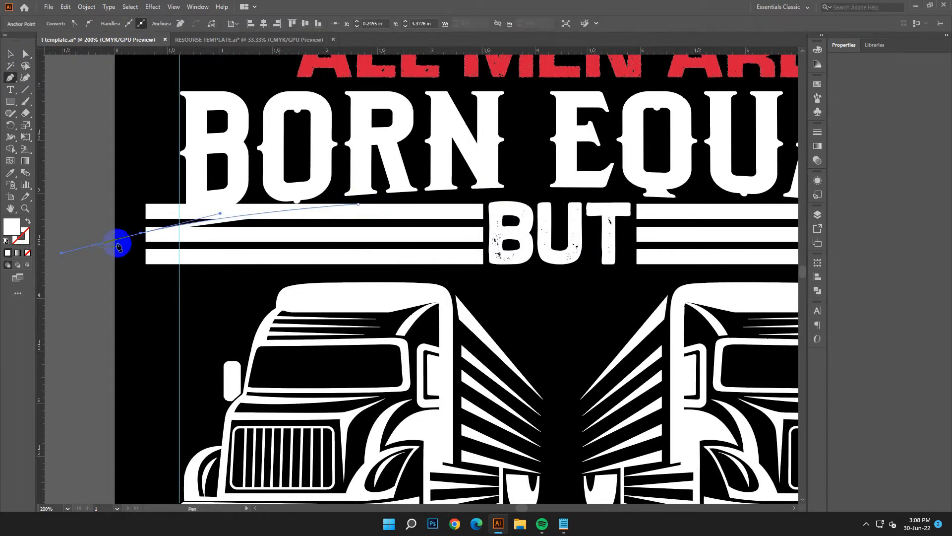
drag(142, 234, 144, 170)
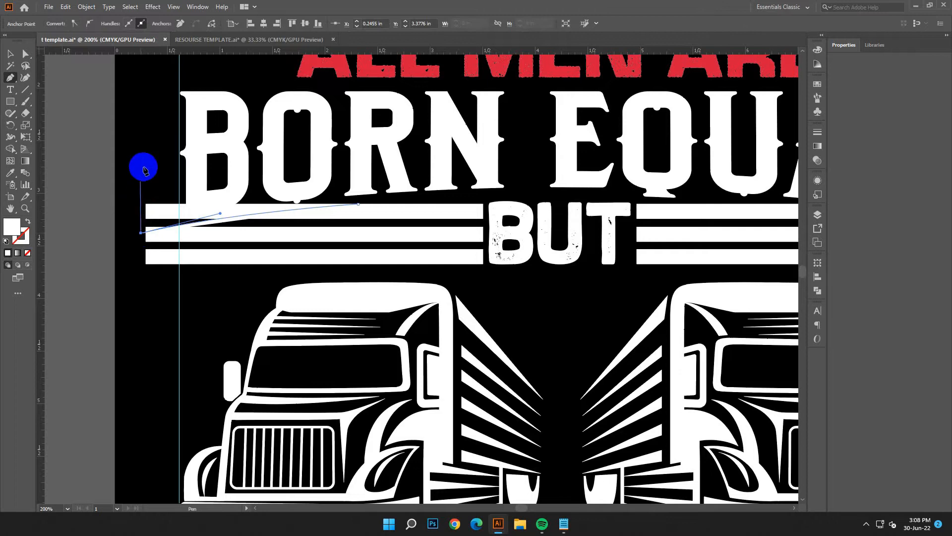
click(140, 160)
click(360, 167)
click(357, 204)
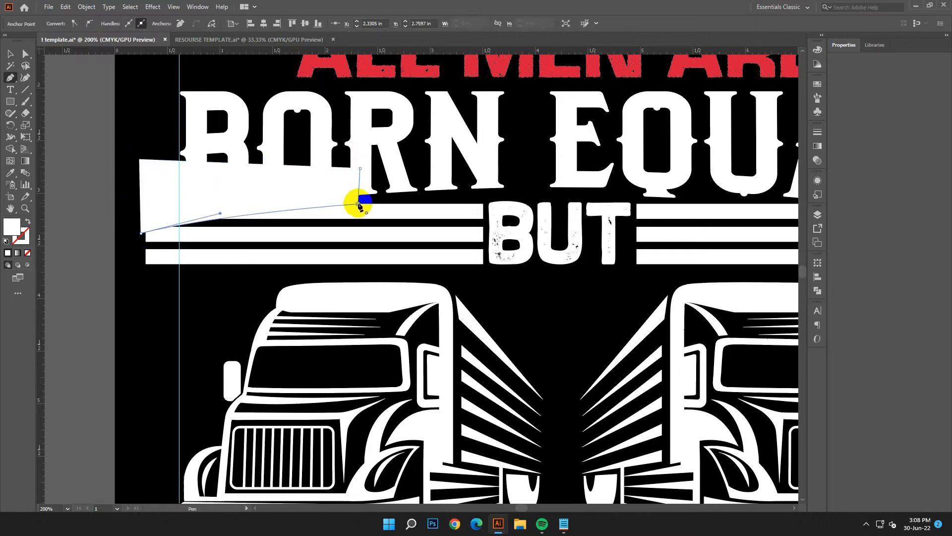
click(11, 55)
scroll(415, 276, right, 5)
right_click(109, 176)
mouse_move(155, 338)
click(347, 371)
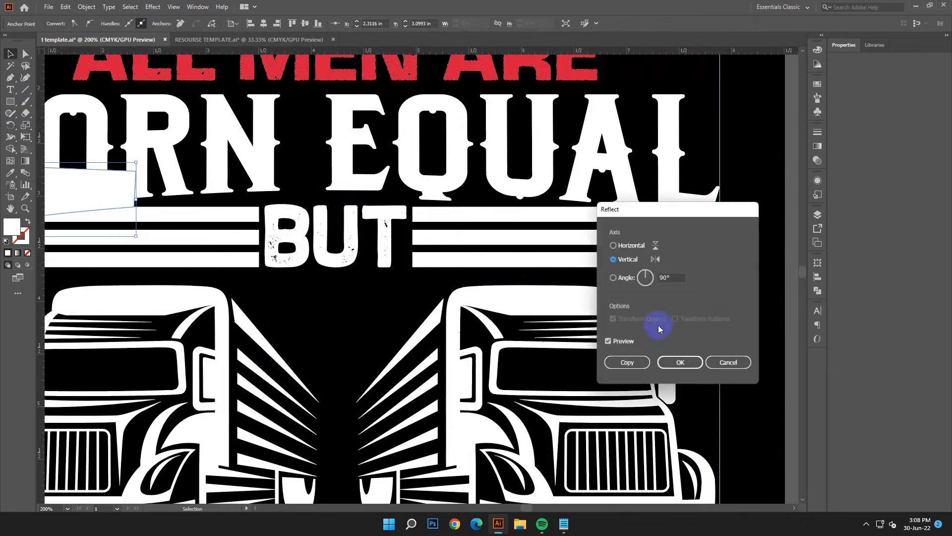
click(626, 362)
scroll(276, 251, left, 7)
click(66, 7)
click(70, 19)
Step: Reflect a copy of the whole curved shape across the vertical axis and place it over the outer end of the right bars
click(176, 222)
key(ctrl+1)
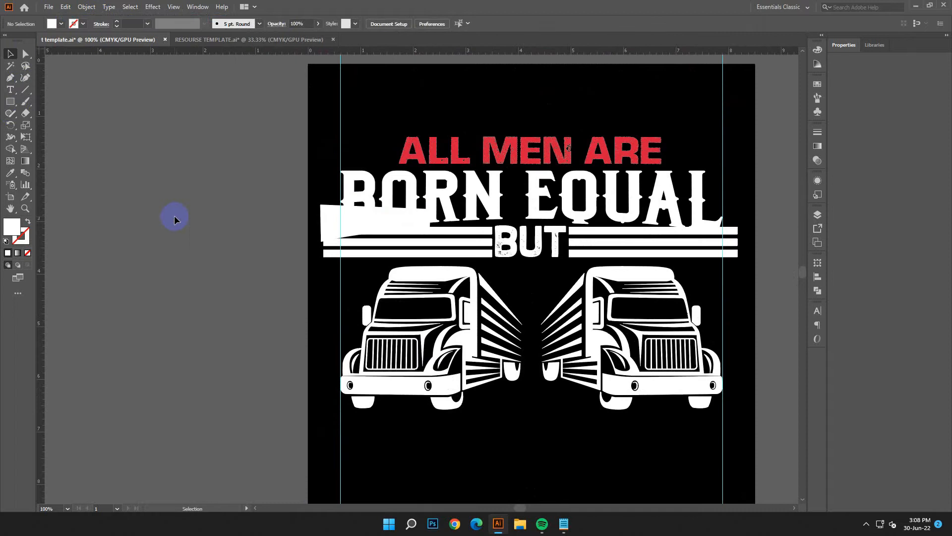
drag(467, 261, 333, 235)
right_click(255, 192)
mouse_move(347, 350)
click(405, 390)
click(632, 365)
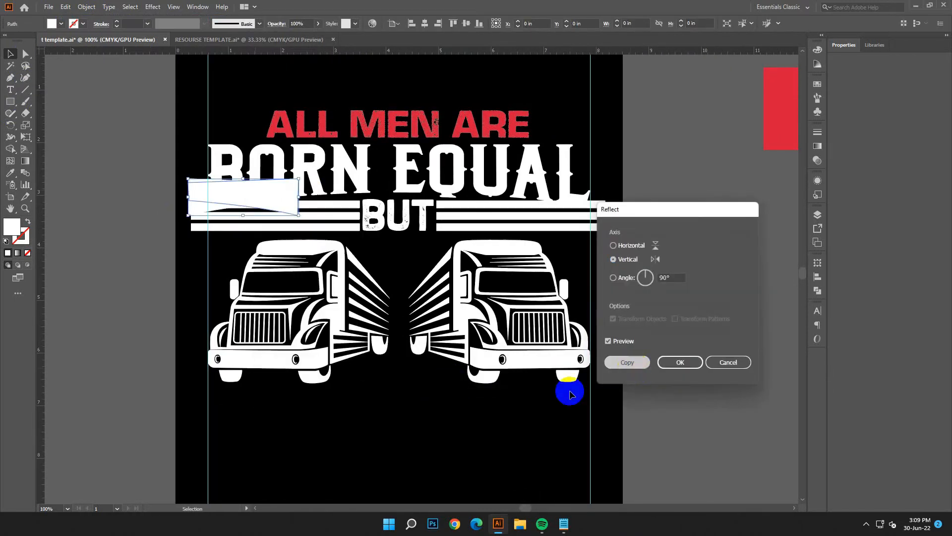
click(463, 395)
drag(242, 195, 565, 200)
scroll(797, 325, down, 5)
click(606, 255)
scroll(606, 256, up, 5)
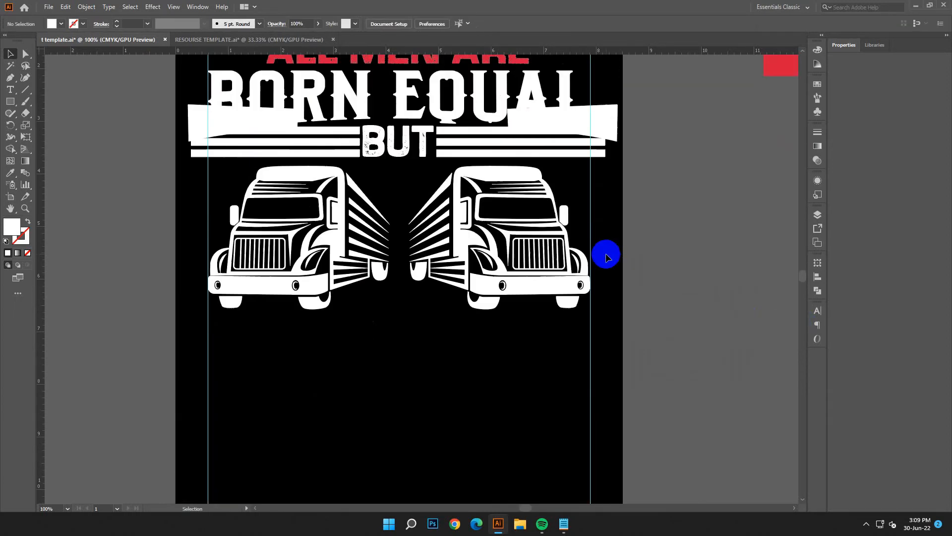
Step: Select both curved shapes together with both sets of bars, display the Pathfinder options and combine the selection into one group
shift+click(281, 171)
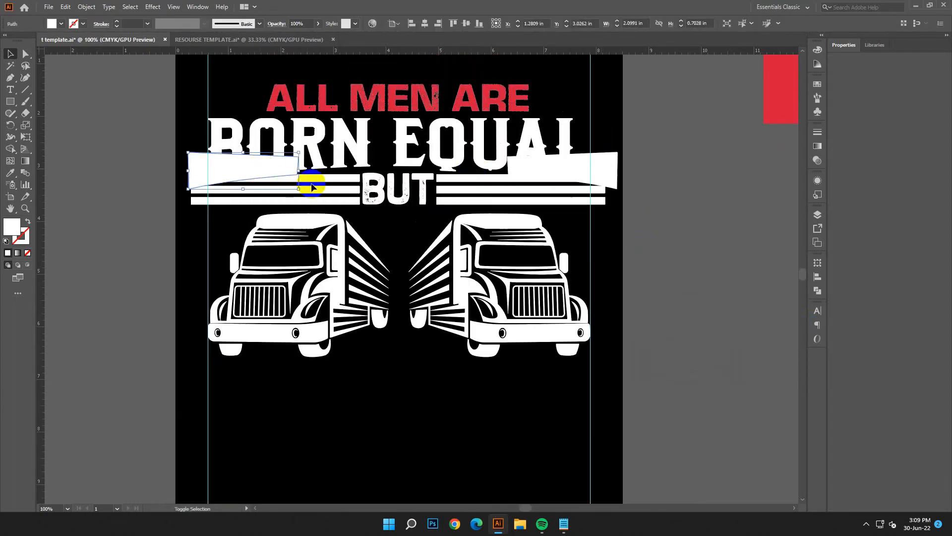
shift+click(317, 191)
shift+click(585, 173)
shift+click(562, 190)
click(817, 292)
key(ctrl+g)
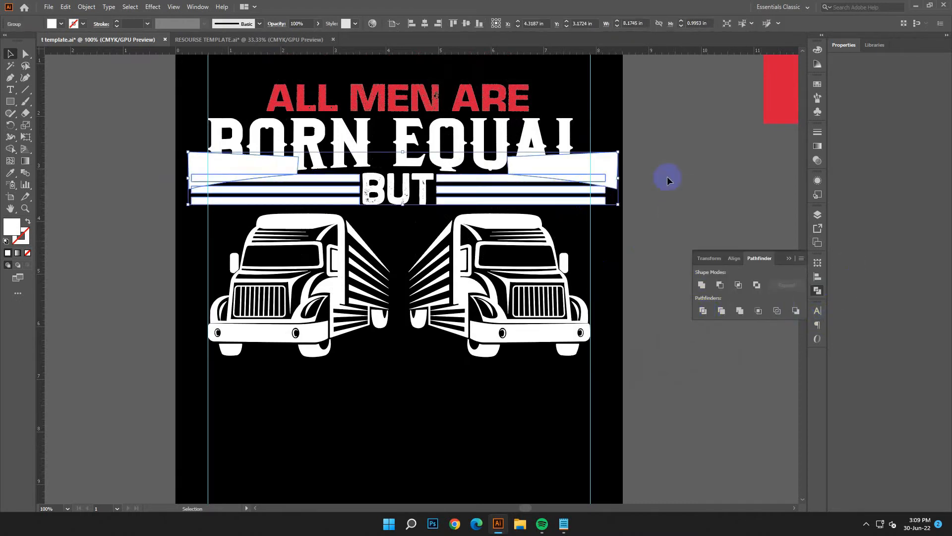
Step: Ungroup the combined shapes and delete both curved shapes along with the upper bar pieces they cut off
right_click(612, 159)
click(640, 241)
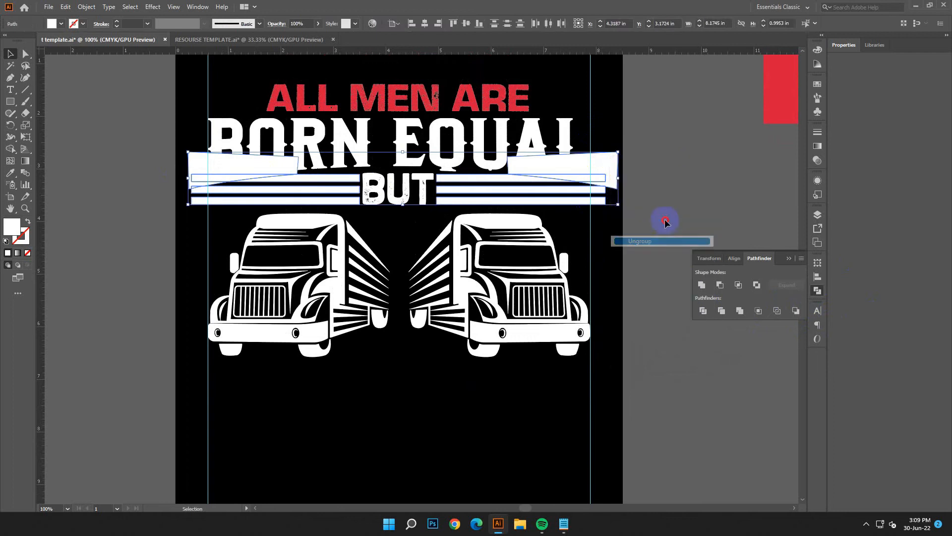
click(599, 161)
key(Delete)
click(602, 177)
key(Delete)
click(247, 175)
key(Delete)
click(231, 180)
key(Delete)
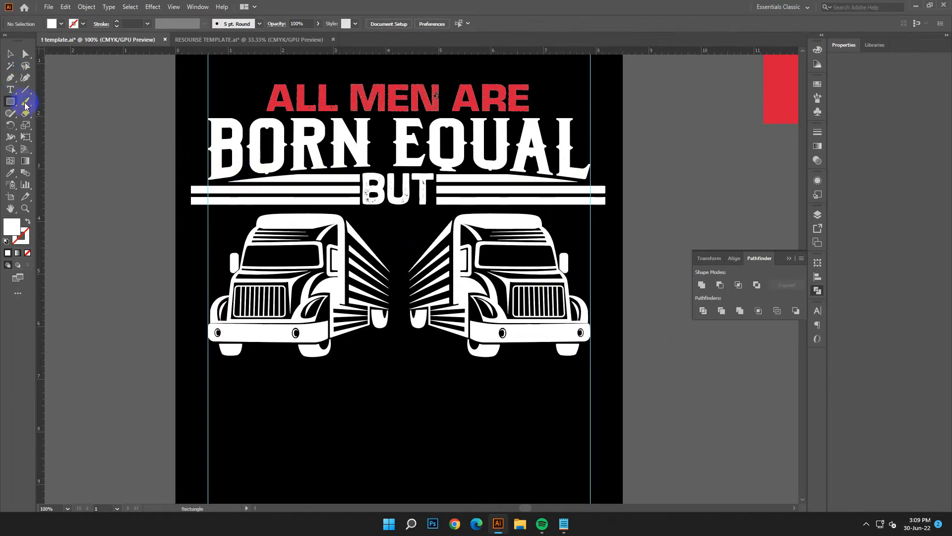
Step: Cover the bar ends outside both guides with white rectangles and select the rectangles together with the lower bars
drag(152, 144, 607, 264)
click(10, 53)
shift+click(517, 202)
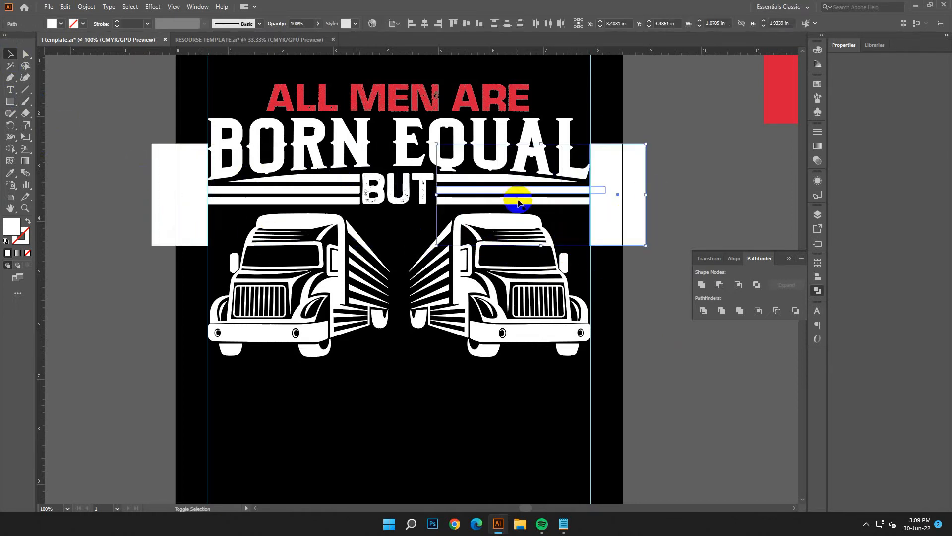
shift+click(166, 206)
shift+click(230, 202)
shift+click(238, 192)
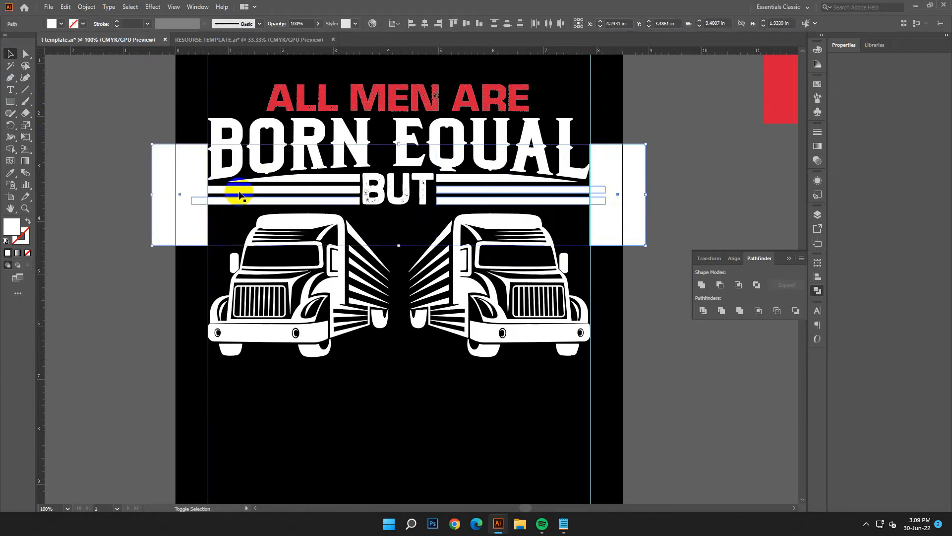
Step: Divide the rectangles and bars with Pathfinder and ungroup the resulting pieces
click(704, 311)
right_click(681, 139)
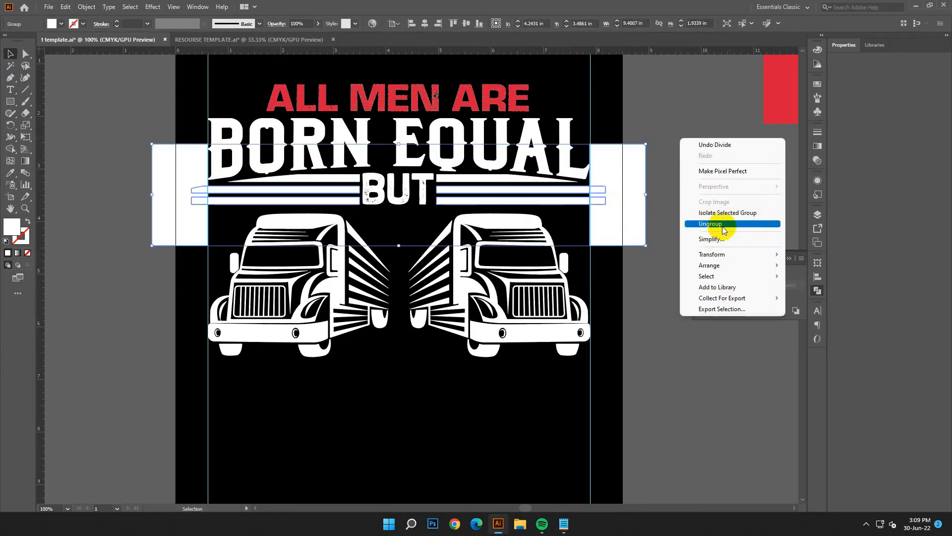
click(818, 290)
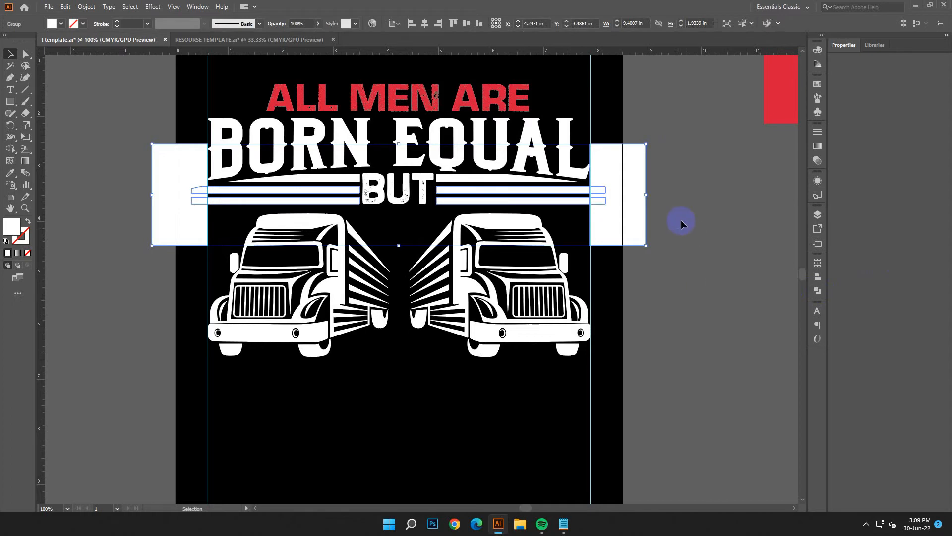
click(818, 291)
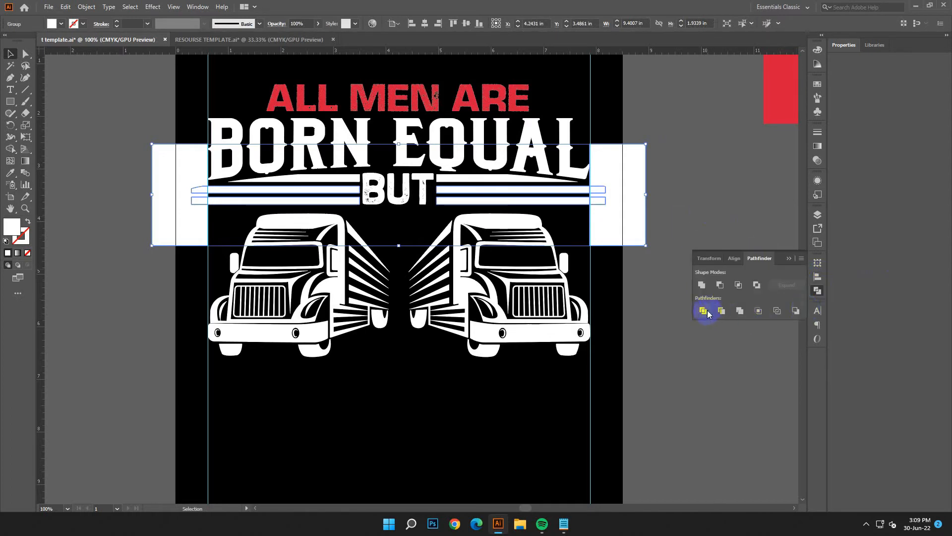
right_click(736, 192)
click(749, 244)
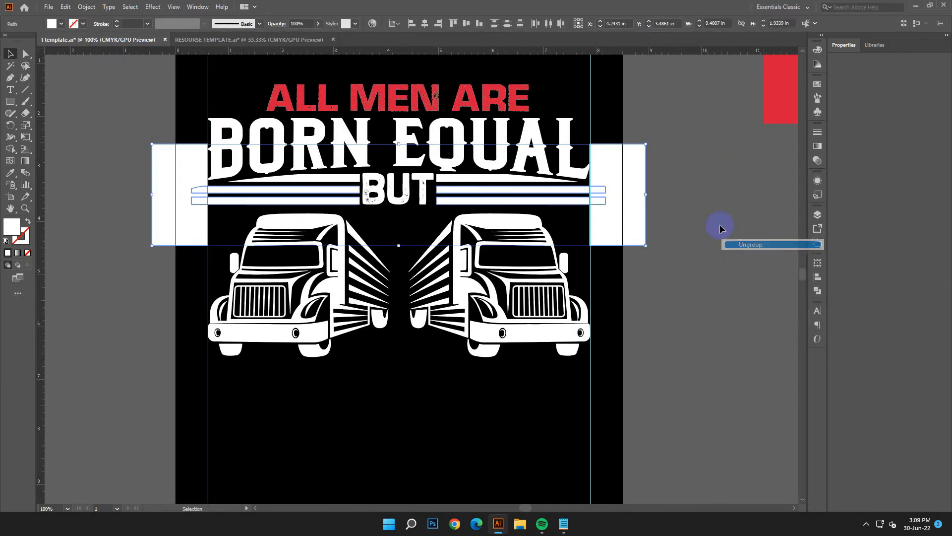
Step: Delete the rectangles and the bar ends that extend beyond both guides
click(617, 177)
key(Delete)
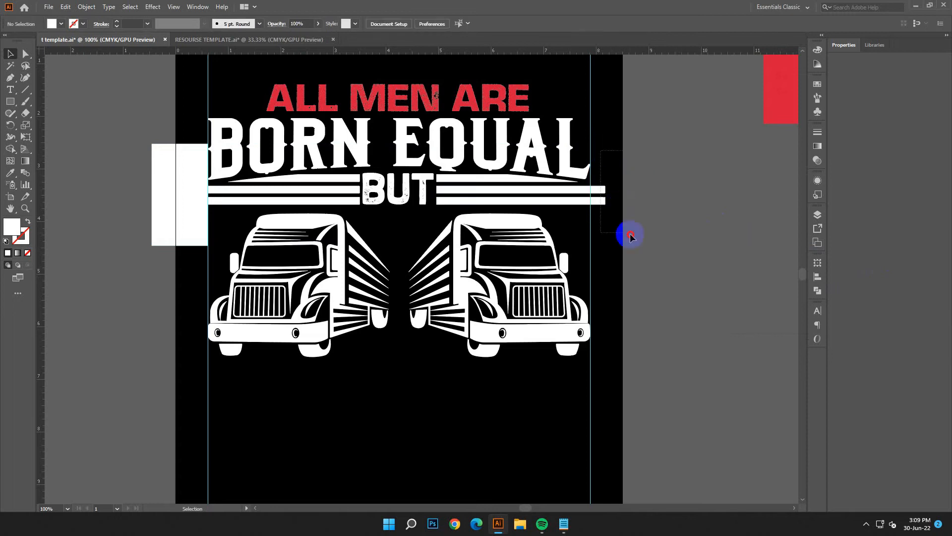
click(182, 245)
key(Delete)
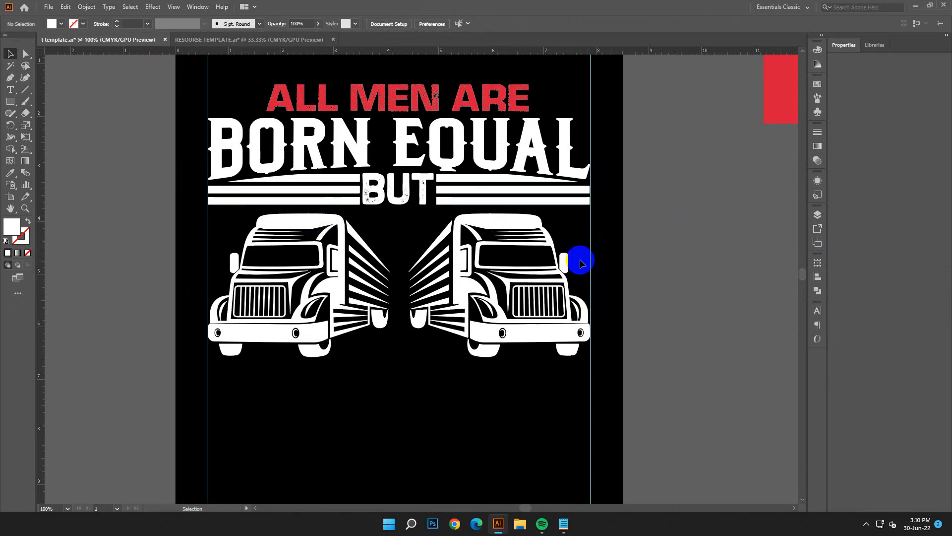
Step: Switch to the Notepad notes, copy the line ONLY THE BEST and minimize the notes
key(ctrl+minus)
key(ctrl+minus)
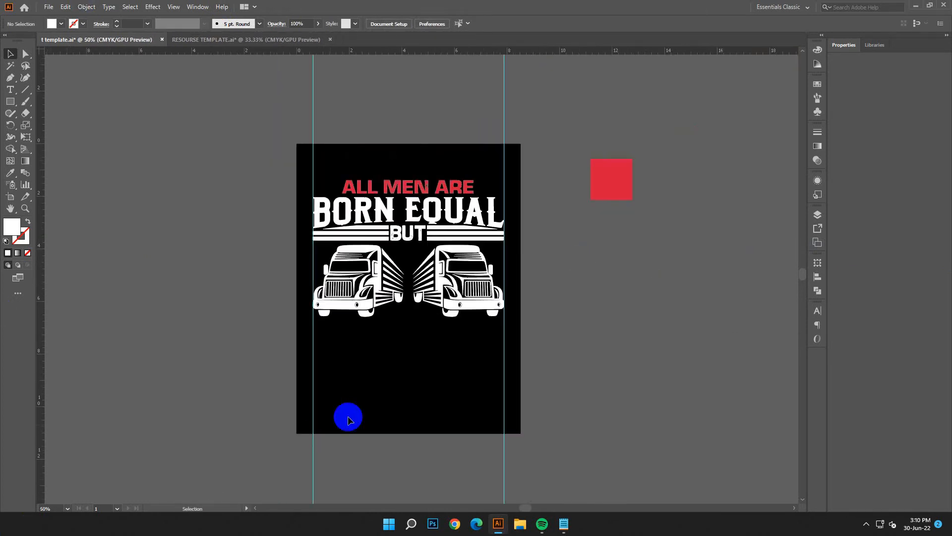
scroll(587, 397, down, 1)
click(563, 522)
click(661, 315)
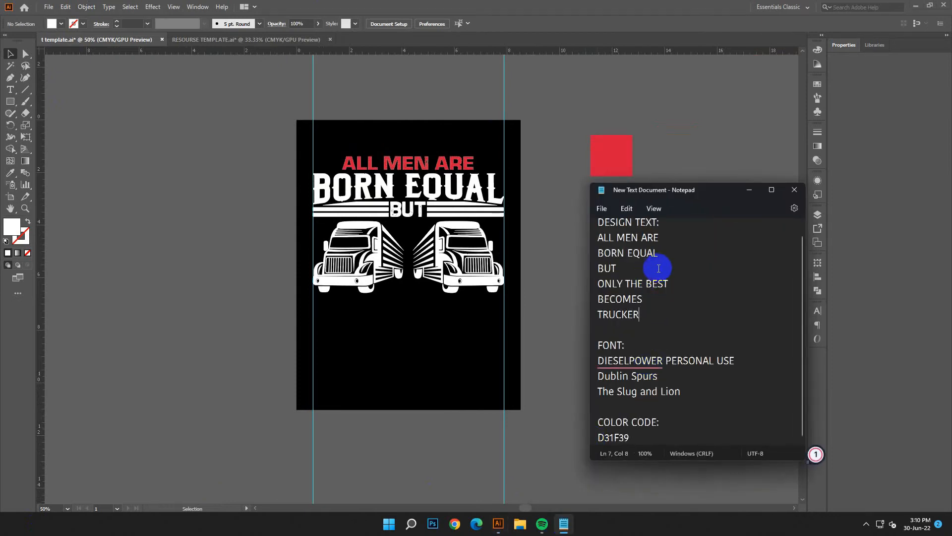
drag(671, 284, 587, 287)
right_click(639, 286)
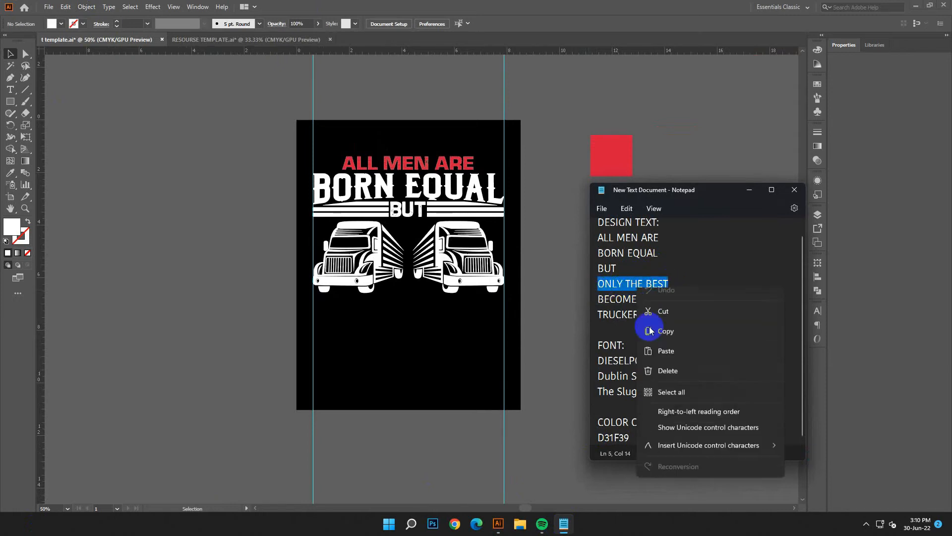
click(655, 342)
click(750, 190)
Step: Add a text object beside the artboard, enlarge it and replace its placeholder with ONLY THE BEST
key(t)
click(94, 124)
click(11, 54)
drag(105, 125, 252, 213)
key(t)
click(199, 136)
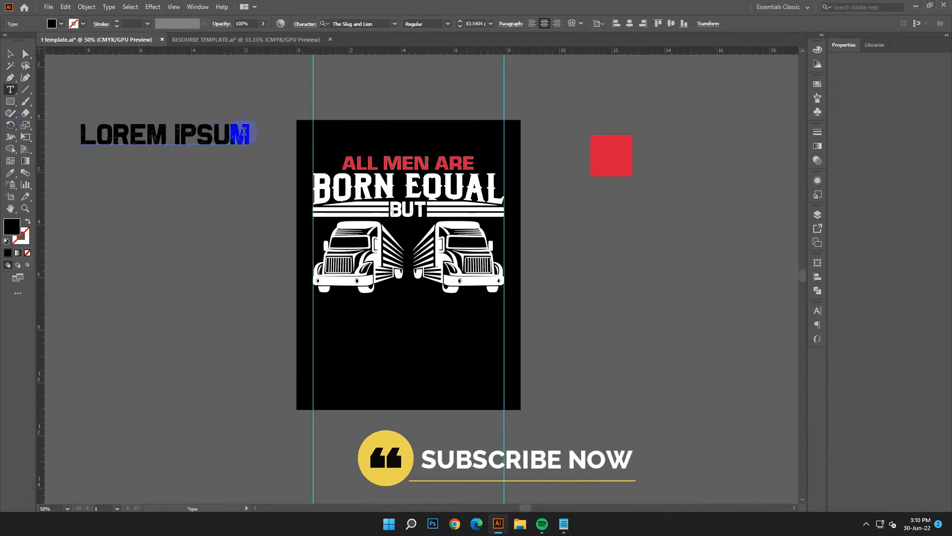
drag(244, 131, 64, 132)
click(65, 6)
click(43, 70)
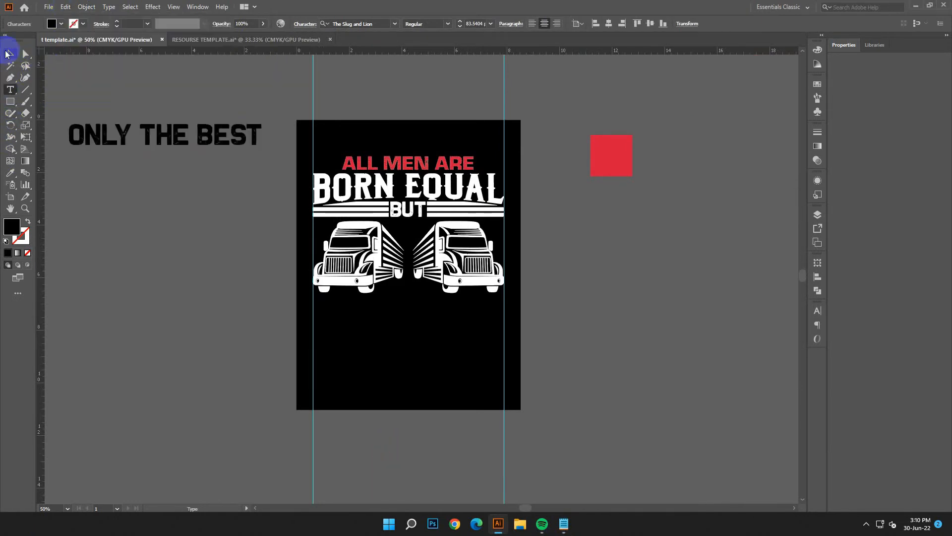
Step: Set the font of ONLY THE BEST to DIESELPOWER PERSONAL USE, copying the font name from the notes
click(7, 54)
click(570, 523)
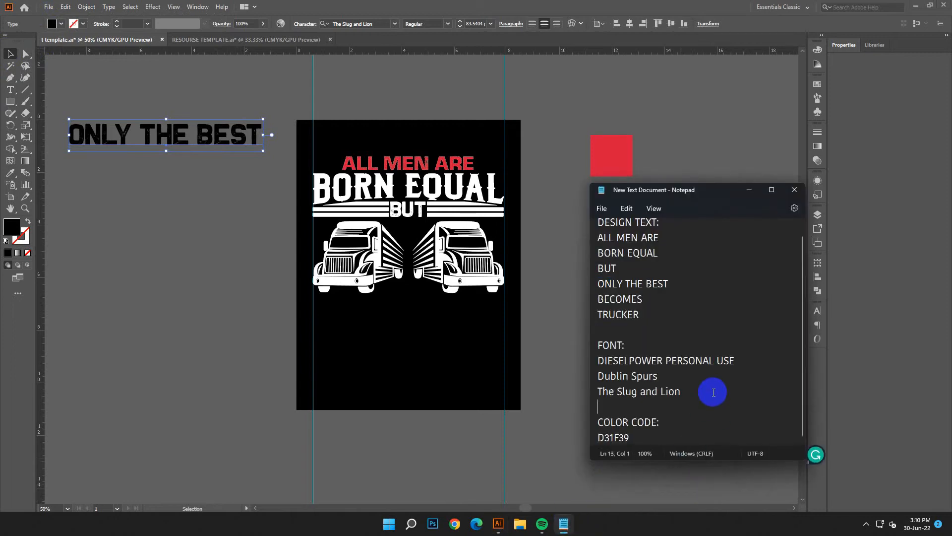
triple_click(697, 361)
right_click(696, 361)
click(714, 213)
click(749, 190)
click(339, 22)
right_click(339, 22)
click(350, 64)
click(505, 81)
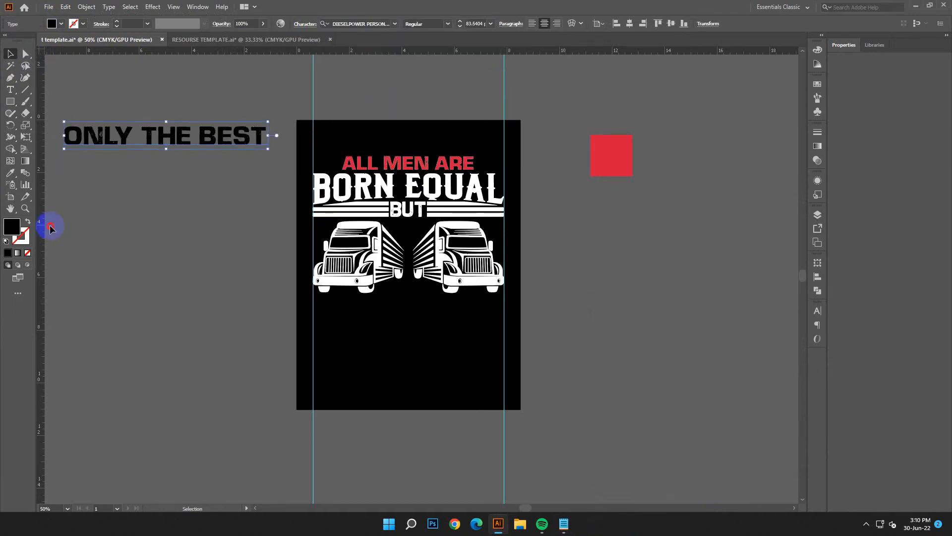
Step: Place ONLY THE BEST beneath the trucks, fill it white and scale it to the width between the guides
drag(170, 134, 414, 304)
double_click(9, 226)
click(136, 195)
click(365, 204)
drag(517, 318, 506, 326)
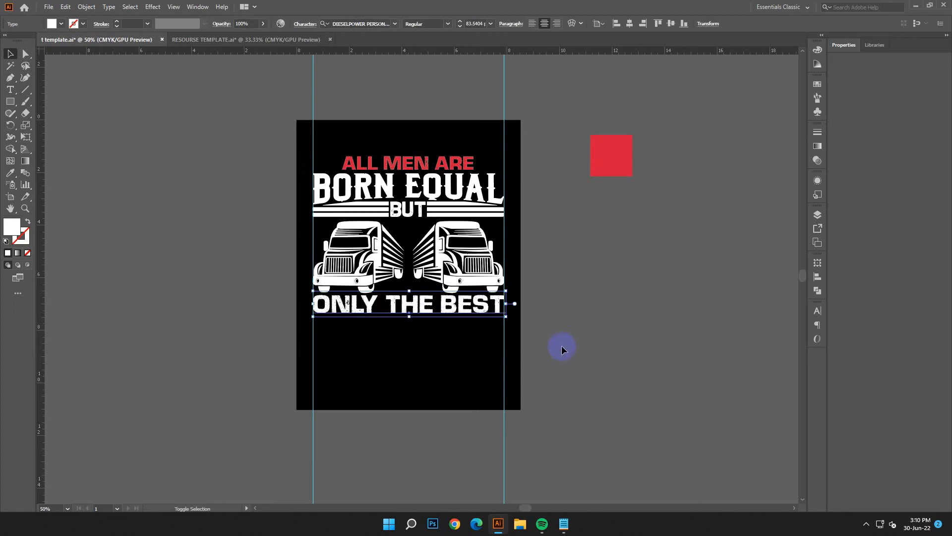
click(563, 347)
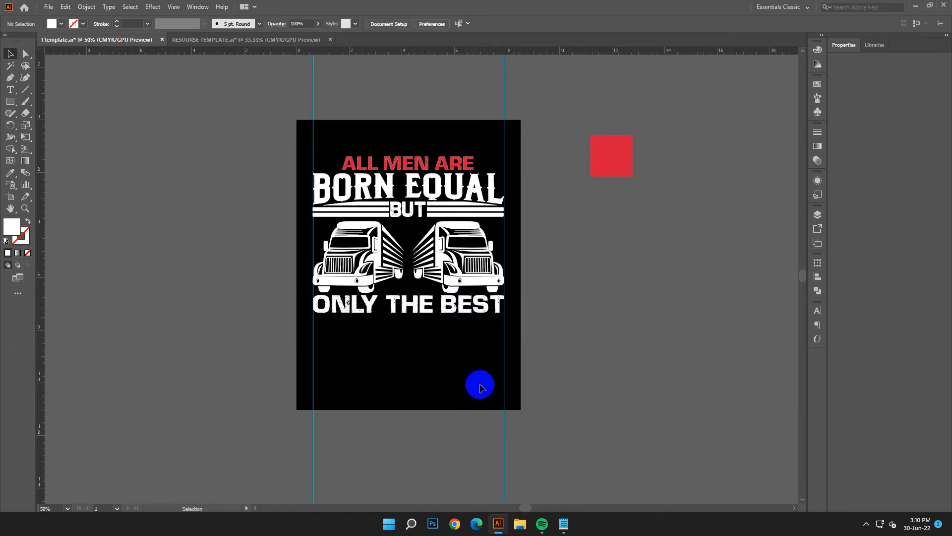
Step: Copy the line BECOMES from the Notepad notes and minimize the notes
click(564, 523)
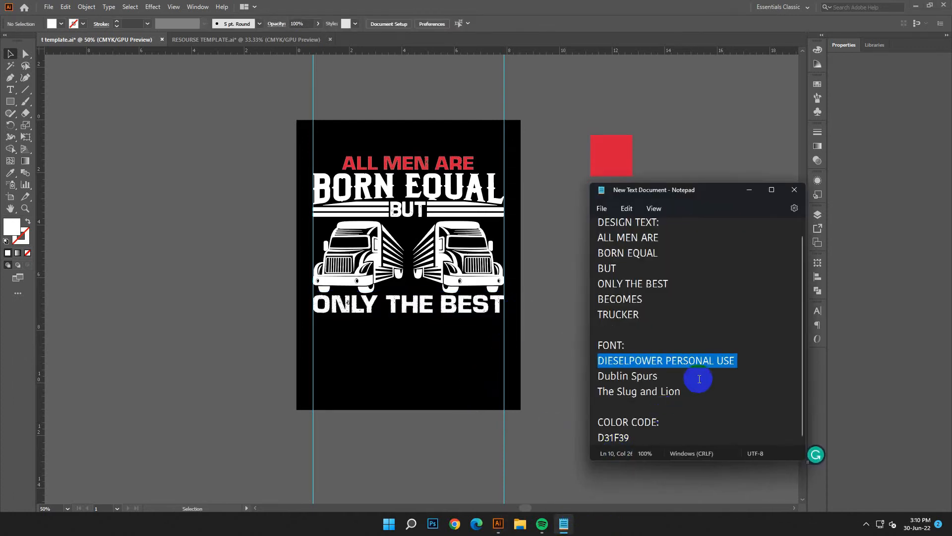
drag(672, 306, 585, 299)
right_click(608, 302)
click(635, 355)
click(750, 190)
Step: Add another text object beside the artboard, enlarge it and replace its placeholder with BECOMES
click(10, 89)
click(106, 135)
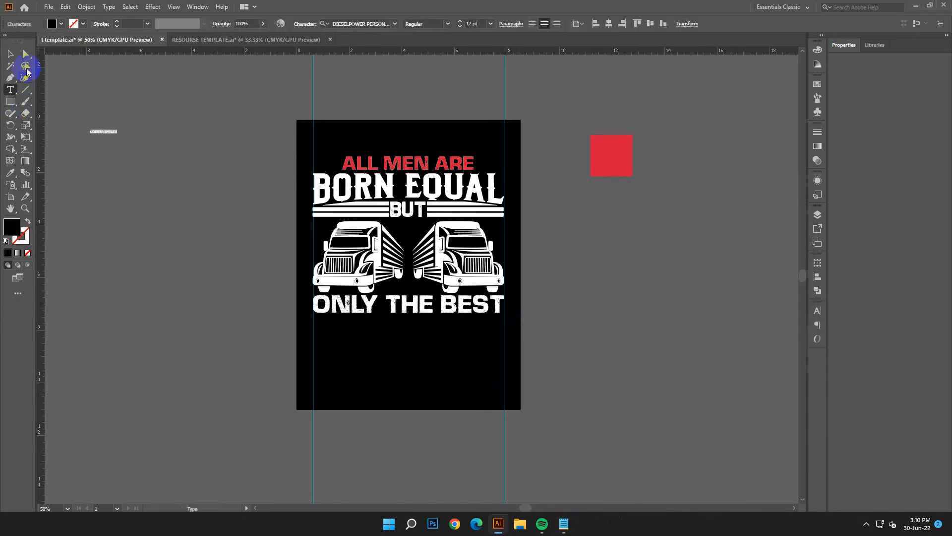
click(10, 53)
drag(118, 136, 36, 121)
double_click(261, 143)
click(65, 6)
click(84, 66)
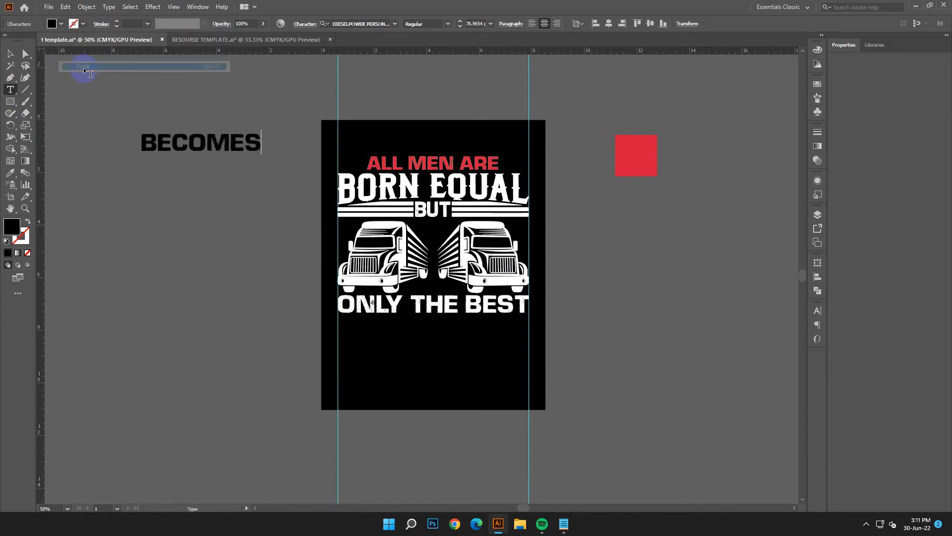
key(Escape)
click(134, 211)
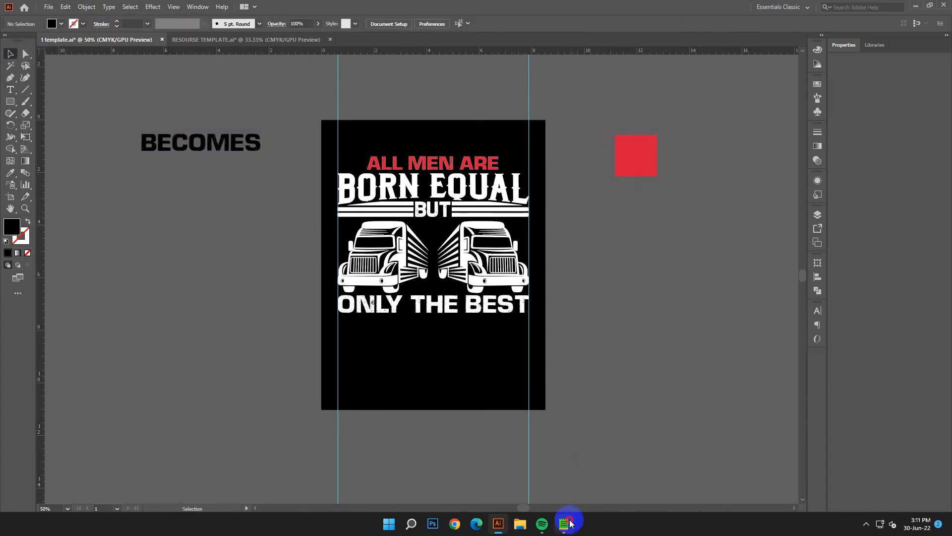
Step: Copy the font name Dublin Spurs from the notes and apply it to BECOMES
click(566, 524)
click(729, 392)
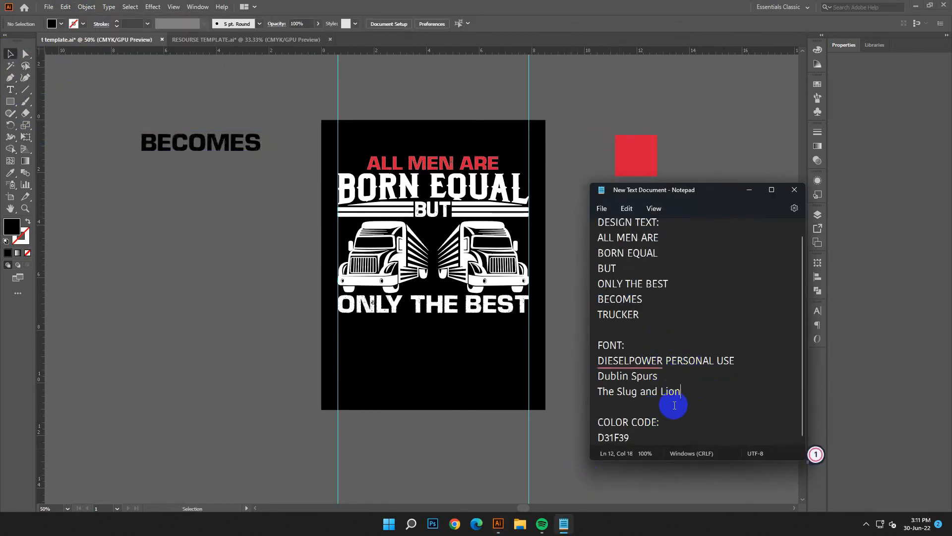
drag(658, 376, 589, 378)
right_click(614, 377)
click(671, 225)
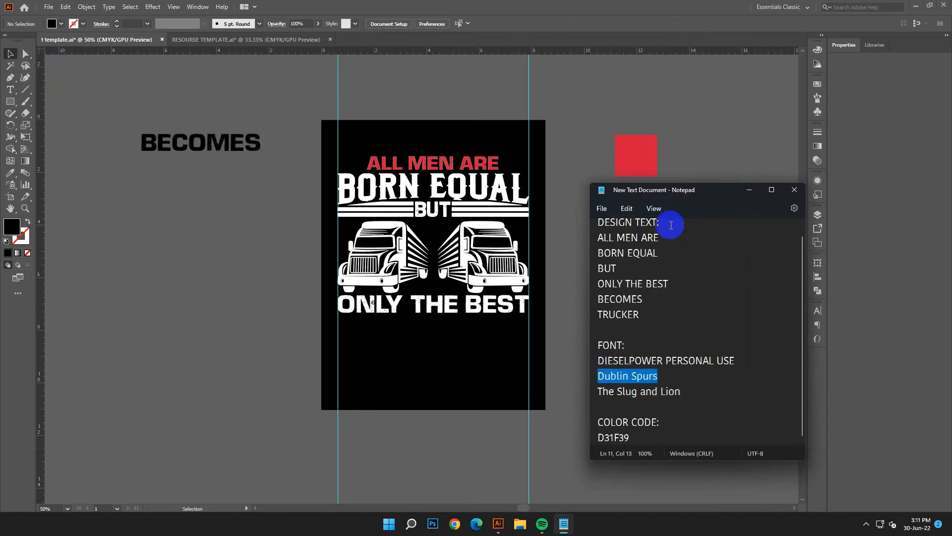
click(749, 189)
click(203, 144)
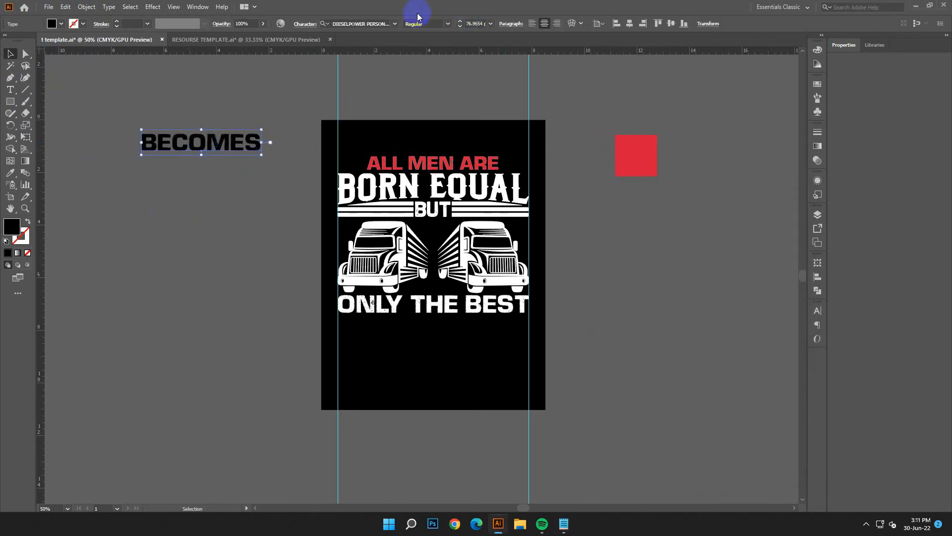
right_click(365, 24)
click(391, 64)
key(Return)
click(254, 167)
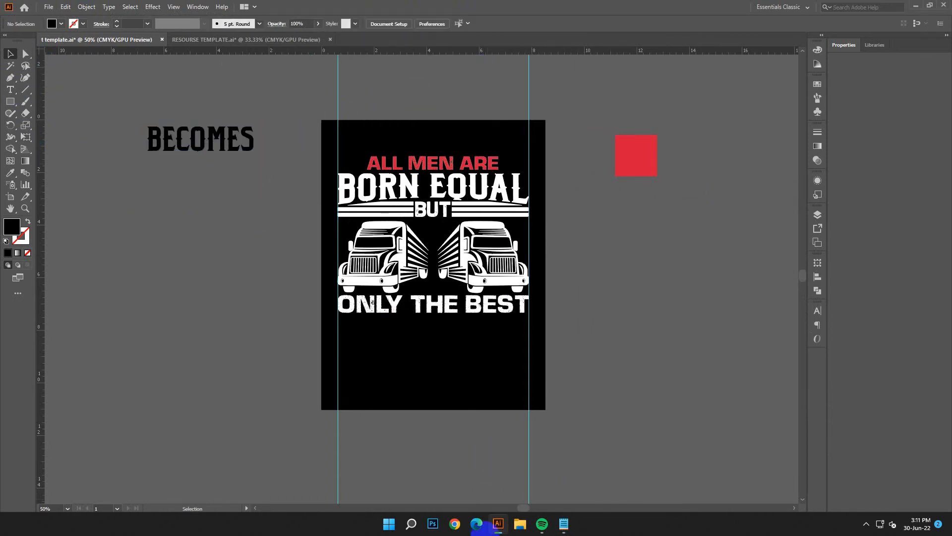
Step: Set the font of BECOMES to The Slug and Lion, copying the font name from the notes
click(564, 523)
click(702, 403)
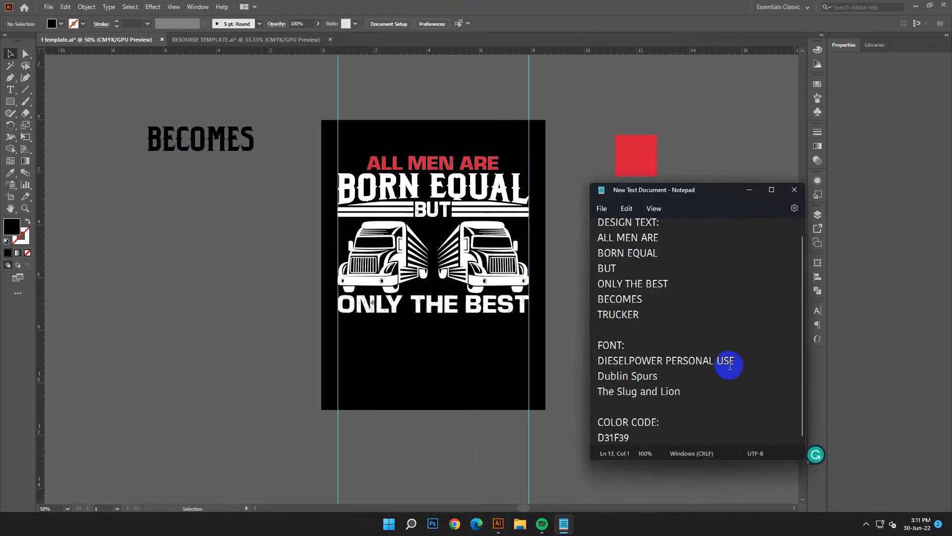
drag(700, 395, 599, 392)
right_click(618, 395)
click(645, 240)
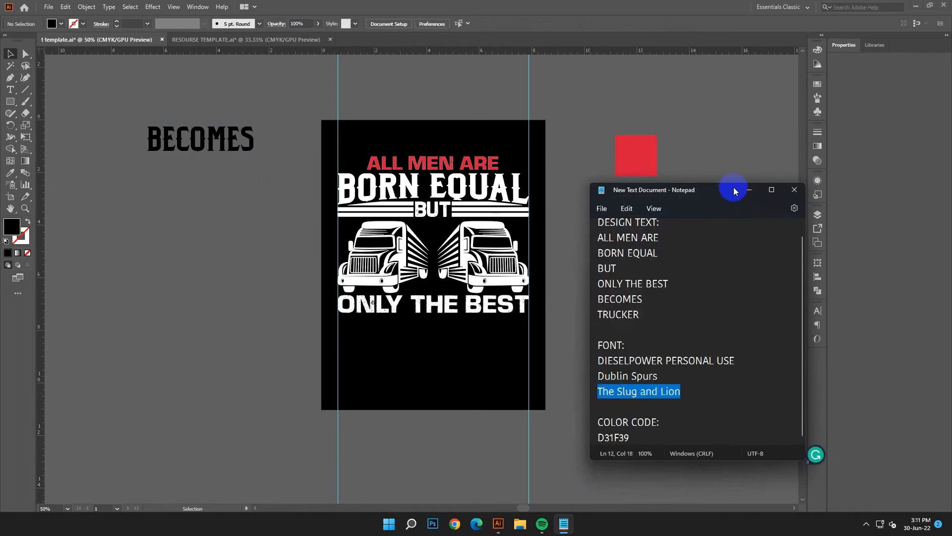
click(749, 190)
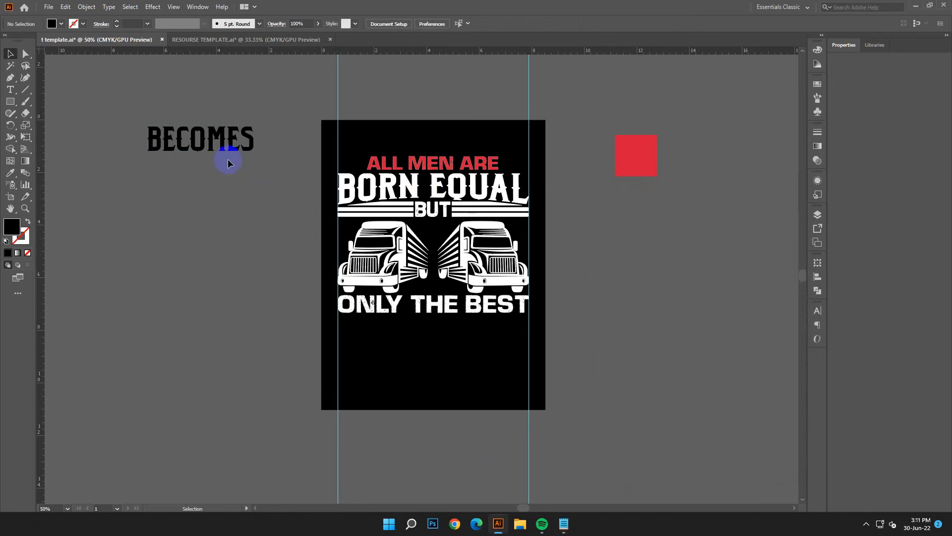
click(227, 149)
click(347, 24)
right_click(348, 23)
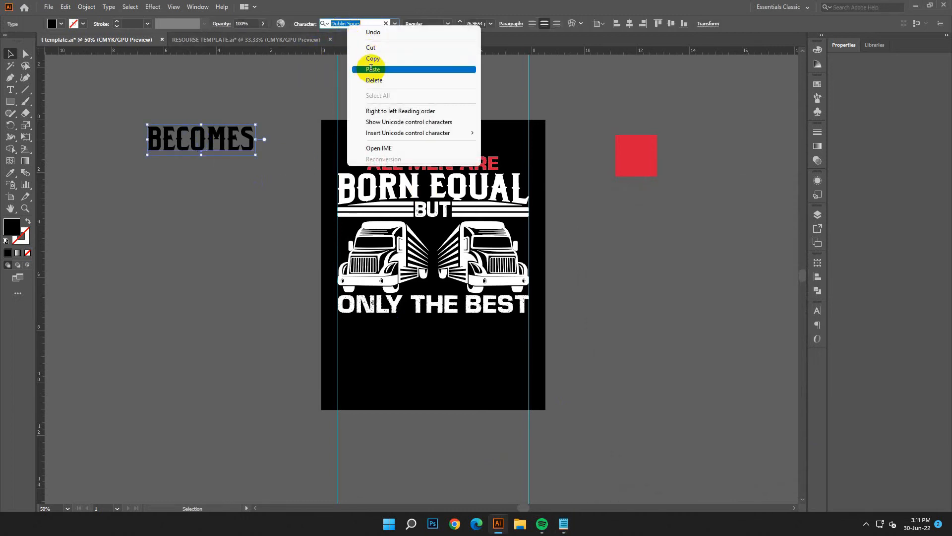
click(371, 70)
click(463, 77)
click(187, 187)
Step: Move BECOMES beneath ONLY THE BEST, fill it white (FFFFFF) and nudge it closer to the line above
drag(223, 143, 461, 338)
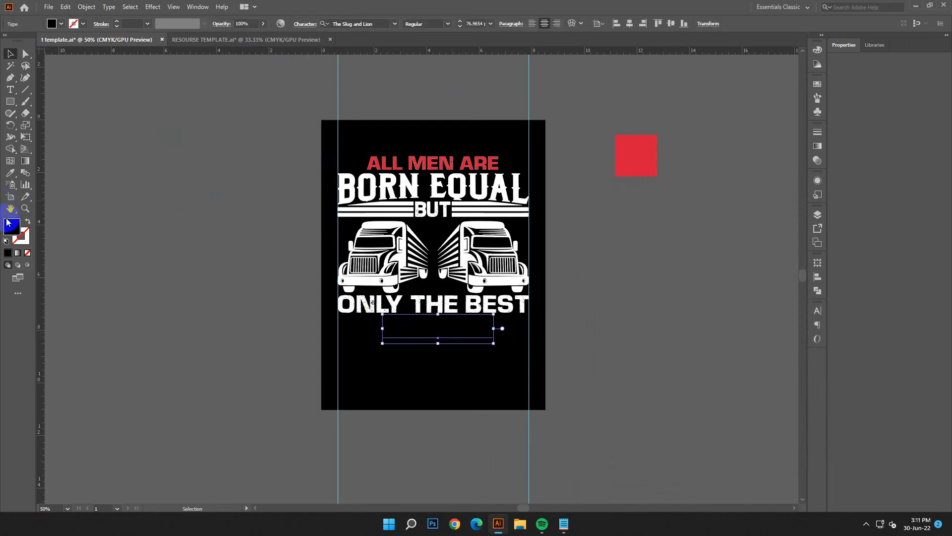
double_click(12, 227)
drag(206, 225, 125, 190)
click(379, 208)
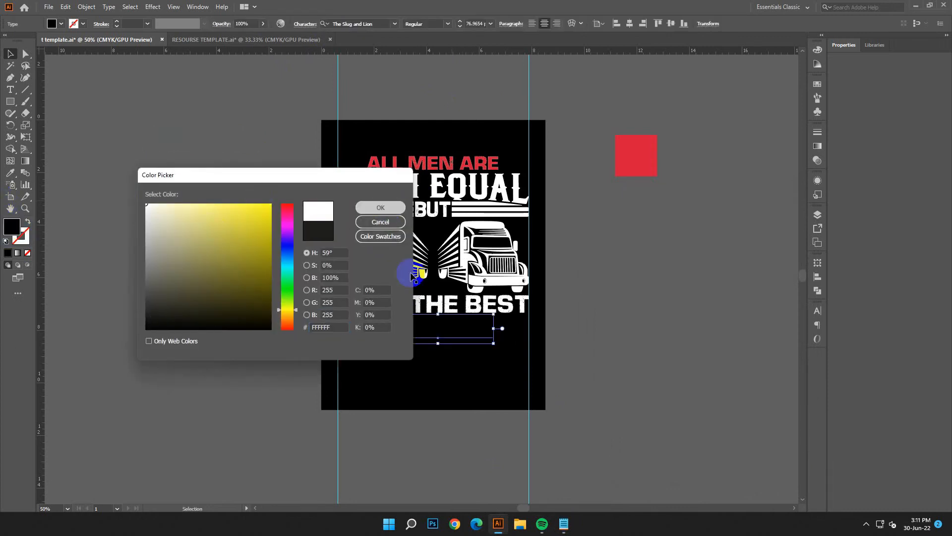
click(503, 390)
drag(480, 329, 482, 324)
Step: Recolour BECOMES with the red sampled from the square beside the artboard, keeping the text selected
click(13, 170)
click(623, 155)
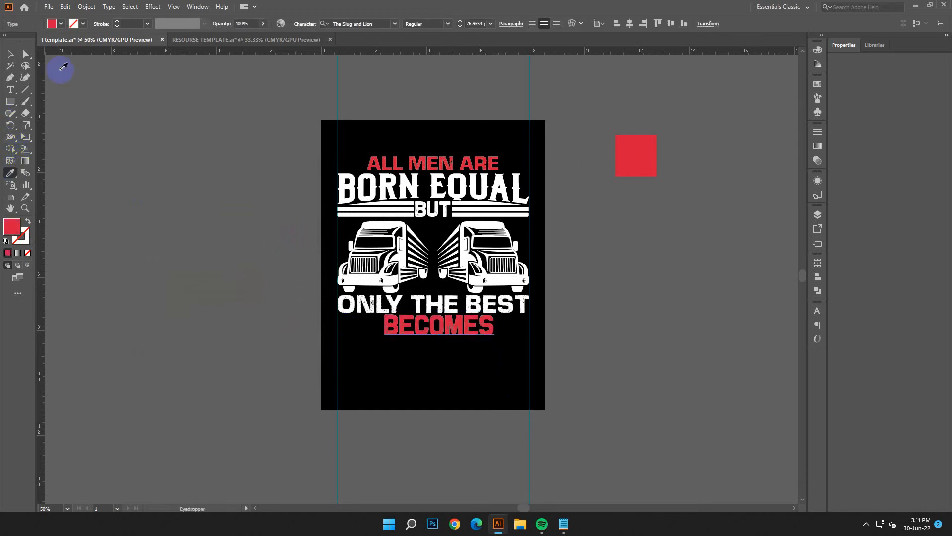
click(9, 55)
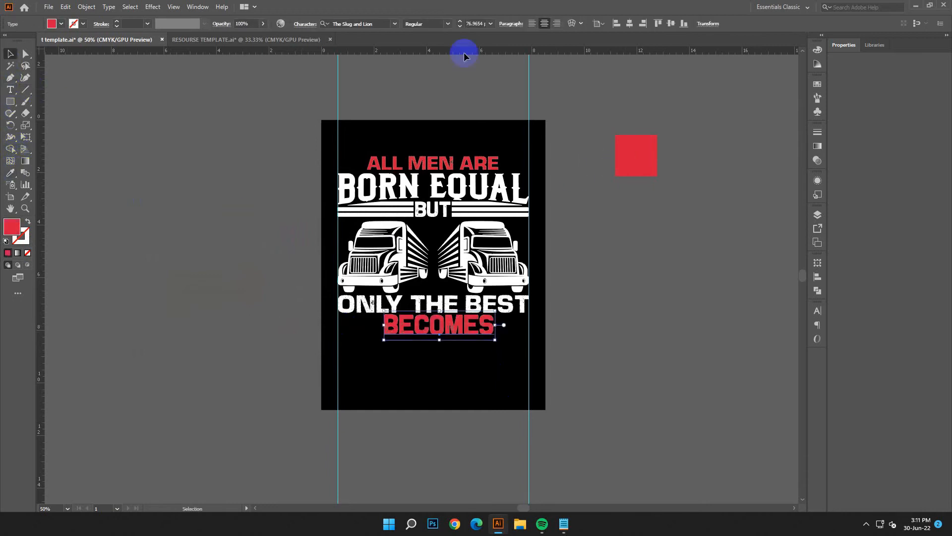
Step: Centre BECOMES horizontally on the artboard
click(629, 23)
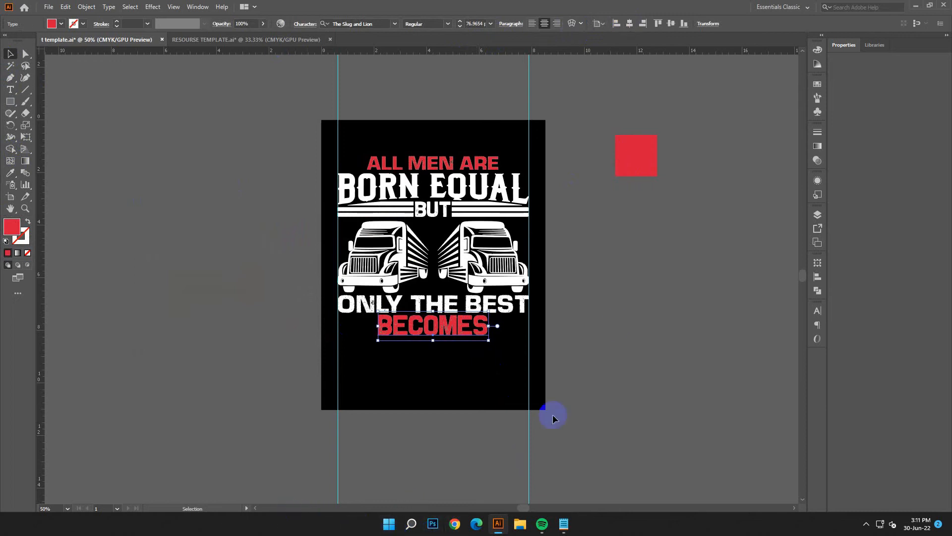
click(608, 323)
Step: Nudge both trucks up slightly, closer to the bars beside BUT
key(ctrl+equal)
key(ctrl+equal)
scroll(608, 323, down, 2)
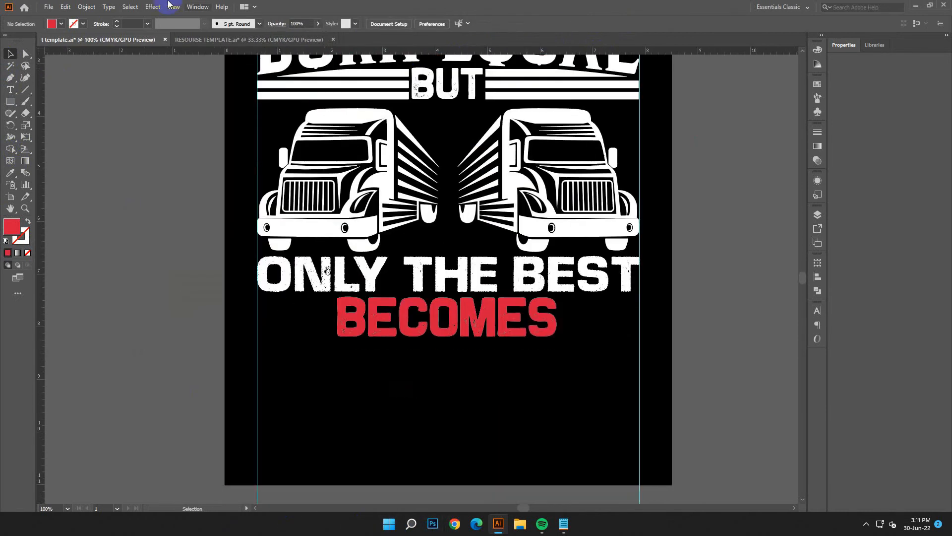
drag(240, 118, 637, 227)
key(Up)
key(Up)
key(Up)
key(Up)
key(Up)
key(Up)
key(Up)
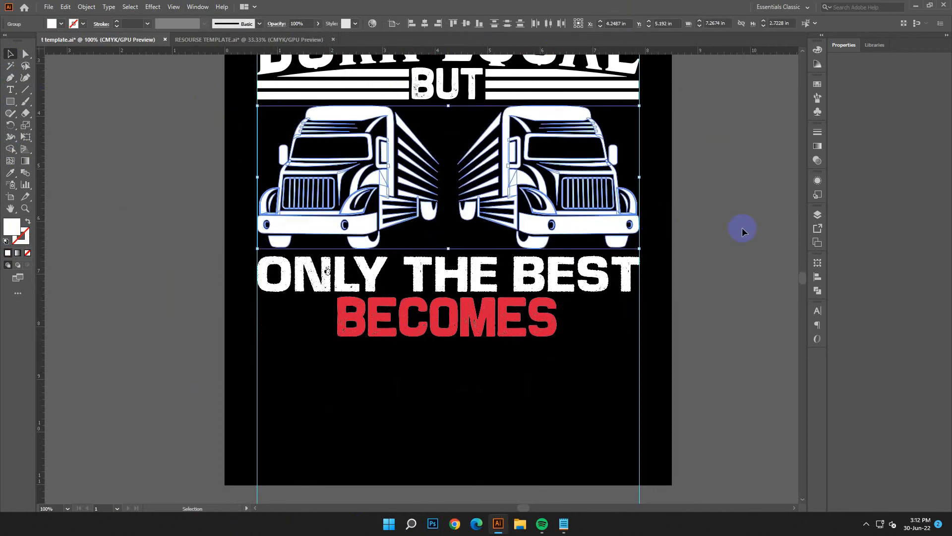
click(742, 227)
Step: Nudge ONLY THE BEST and BECOMES up slightly to tighten the gaps between the lines
click(335, 276)
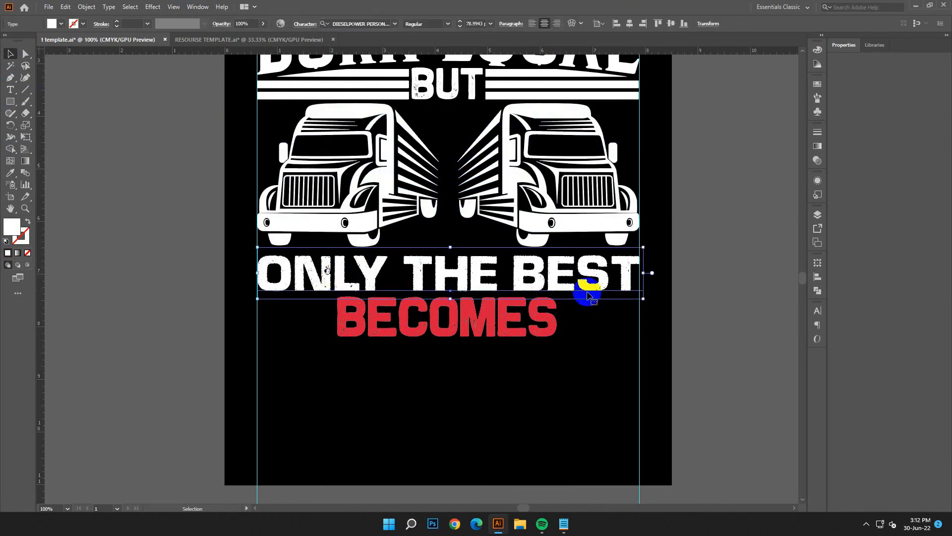
right_click(686, 224)
click(719, 295)
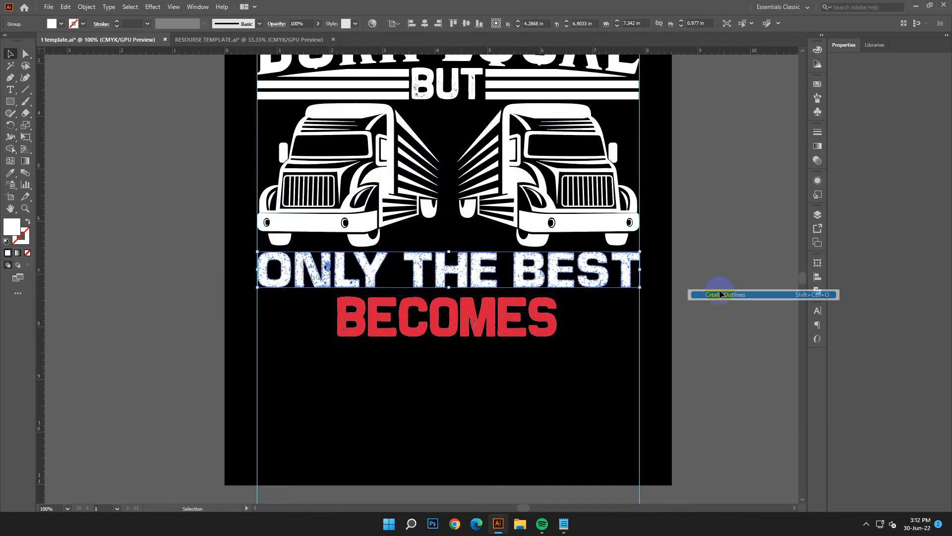
click(485, 315)
key(Up)
key(Up)
key(Up)
key(Up)
key(Up)
Step: Draw a red bar about 1.41 in wide and 0.15 in high left of BECOMES, repeat it to three stacked bars and group them
click(261, 255)
click(11, 103)
drag(256, 296, 323, 313)
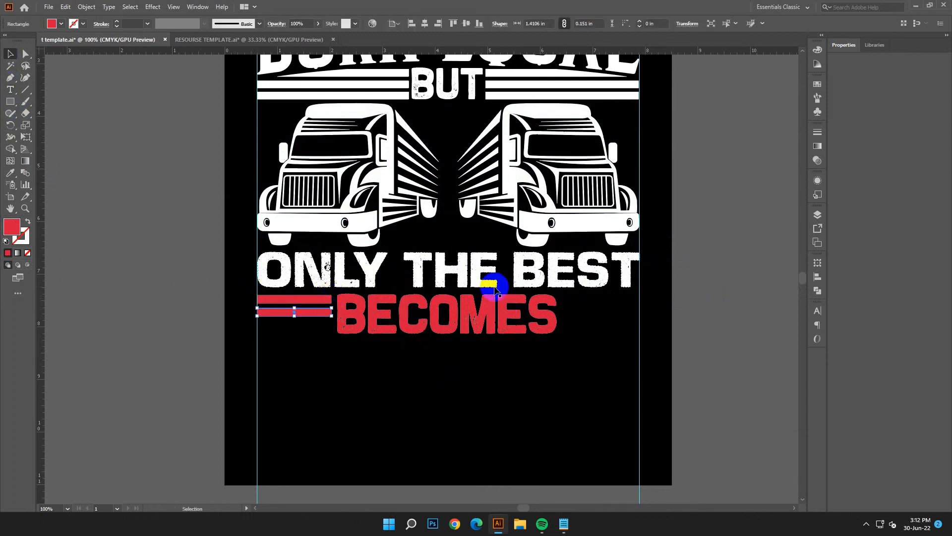
key(ctrl+d)
drag(318, 349, 304, 301)
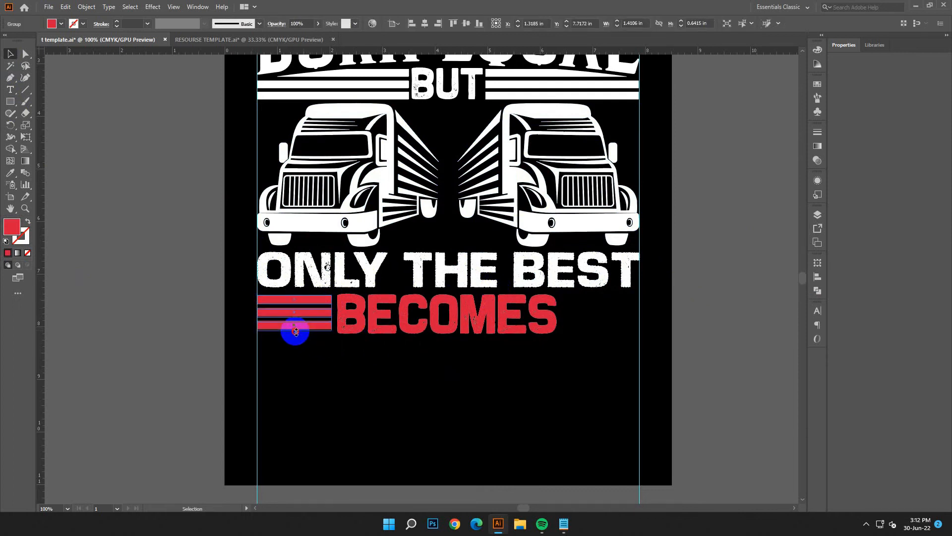
Step: Place a copy of the three-bar group on the right side of BECOMES, ending at the right guide
click(334, 367)
drag(313, 313, 621, 330)
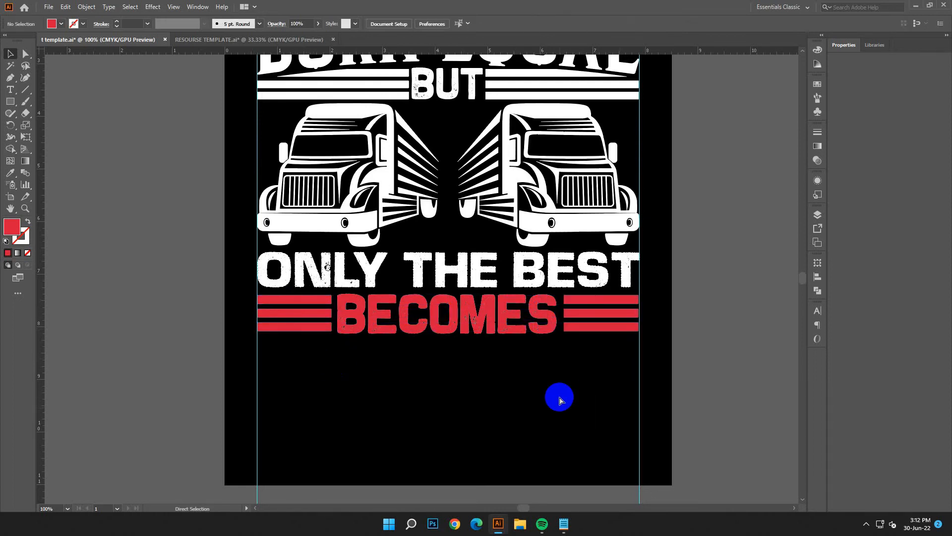
key(ctrl+minus)
key(ctrl+minus)
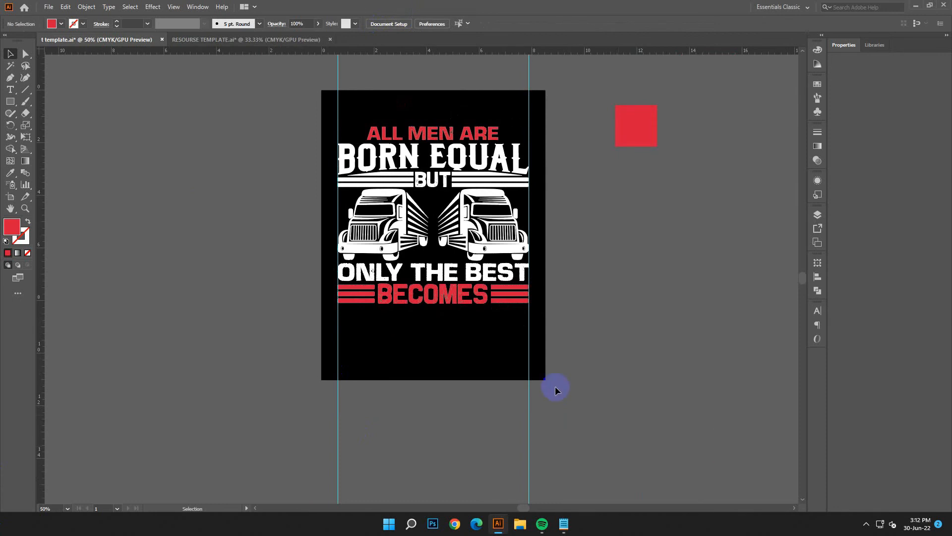
Step: Recolour both bar groups beside BECOMES with the white sampled from BORN EQUAL
click(358, 297)
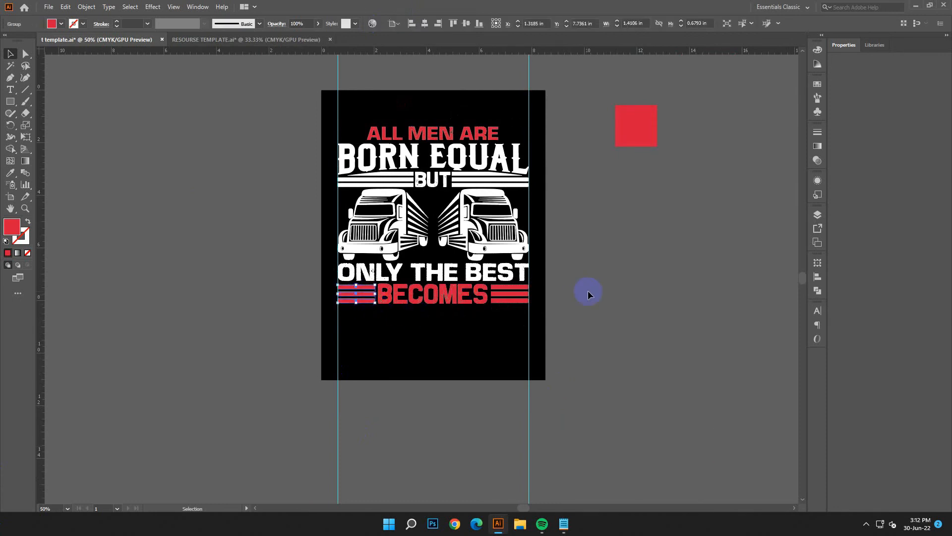
shift+click(517, 296)
click(10, 173)
click(367, 169)
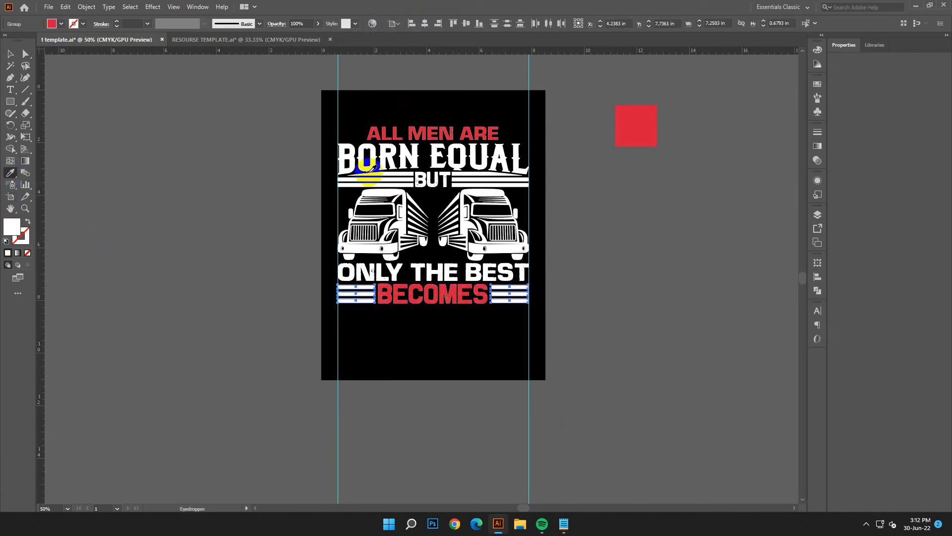
click(6, 57)
Step: Recolour BUT with the red sampled from ALL MEN ARE
click(459, 180)
click(11, 173)
click(409, 131)
click(422, 132)
click(9, 53)
click(203, 222)
Step: Copy the word TRUCKER from the Notepad notes and return to the Illustrator design
scroll(660, 399, down, 2)
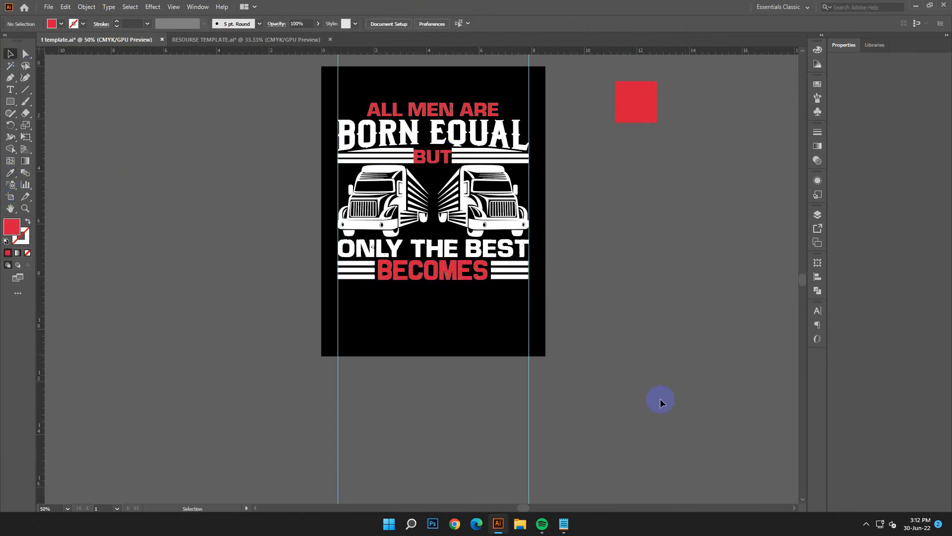
click(565, 525)
click(671, 323)
right_click(624, 316)
click(653, 171)
click(749, 190)
Step: Create a text object outside the artboard's upper left and replace its placeholder with the copied word TRUCKER
scroll(215, 175, up, 2)
scroll(215, 178, down, 1)
click(10, 89)
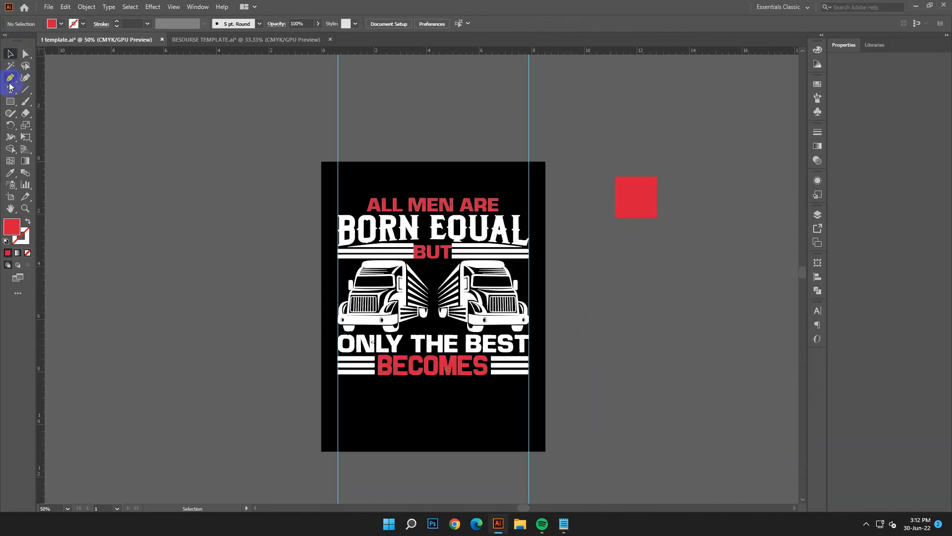
click(107, 113)
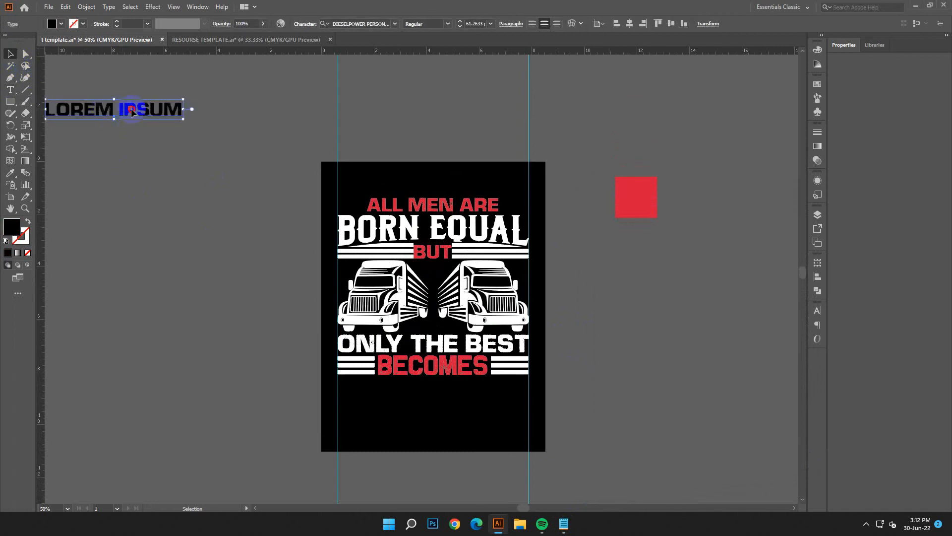
drag(131, 109, 226, 135)
double_click(251, 126)
drag(284, 140, 96, 117)
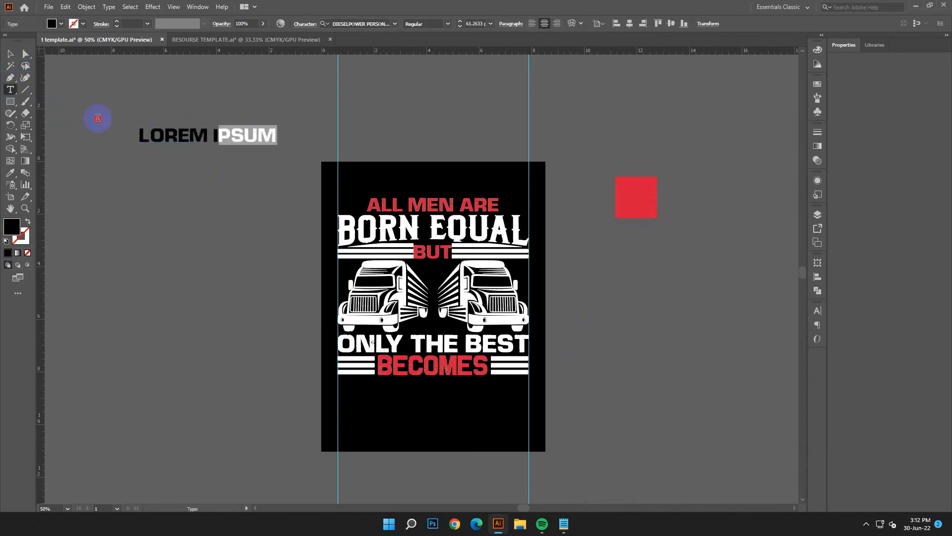
click(65, 7)
click(84, 66)
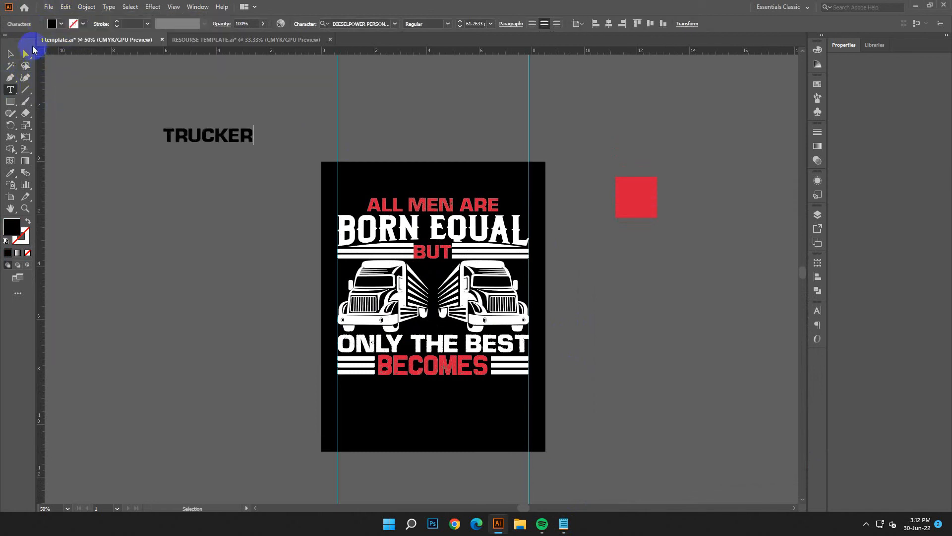
click(10, 53)
Step: Copy the font name Dublin Spurs from the notes and apply it to TRUCKER
click(564, 523)
drag(686, 382, 582, 382)
right_click(583, 382)
click(694, 243)
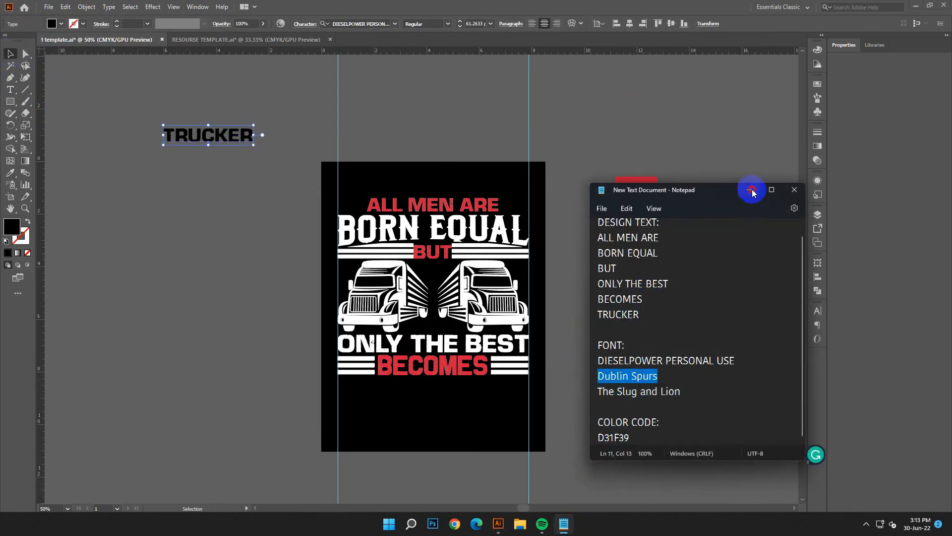
click(750, 189)
right_click(373, 23)
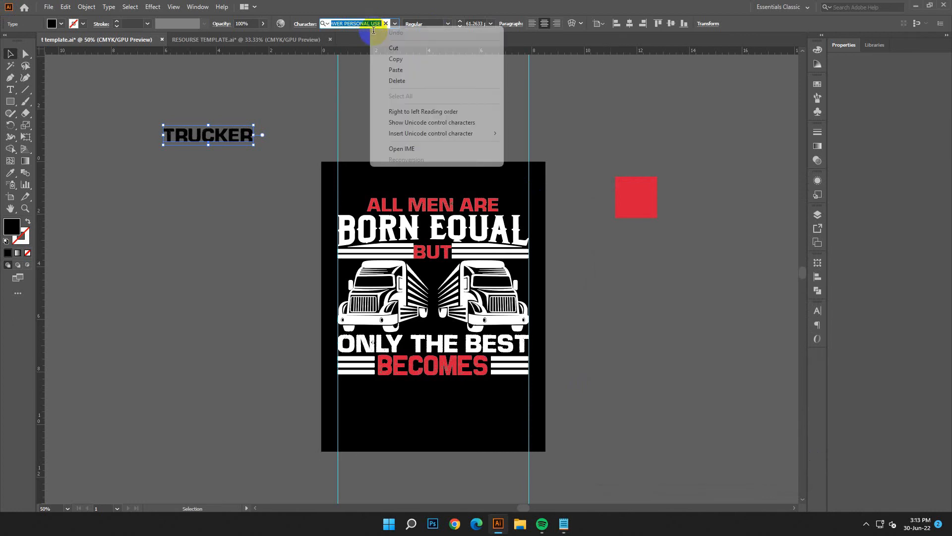
click(395, 70)
key(Return)
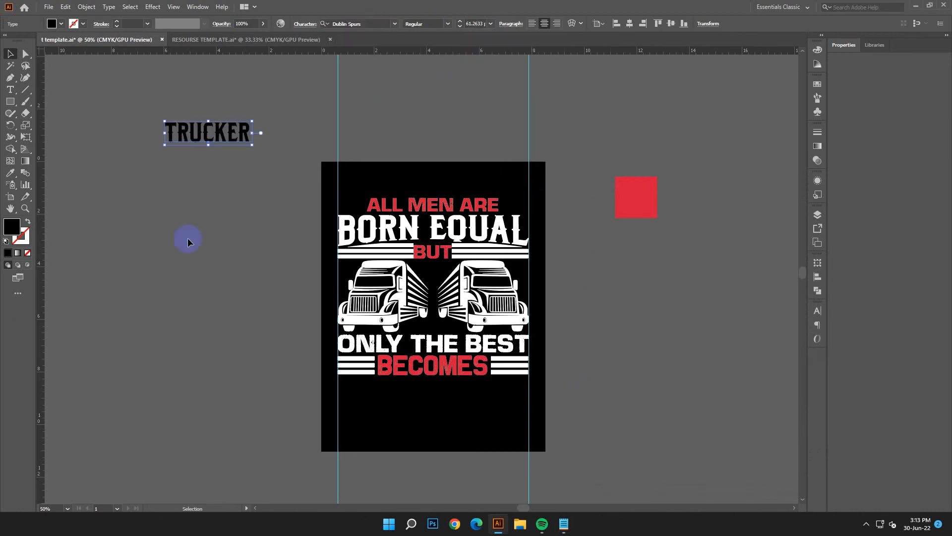
Step: Fill the TRUCKER text with white
double_click(13, 226)
click(144, 197)
click(369, 205)
click(365, 150)
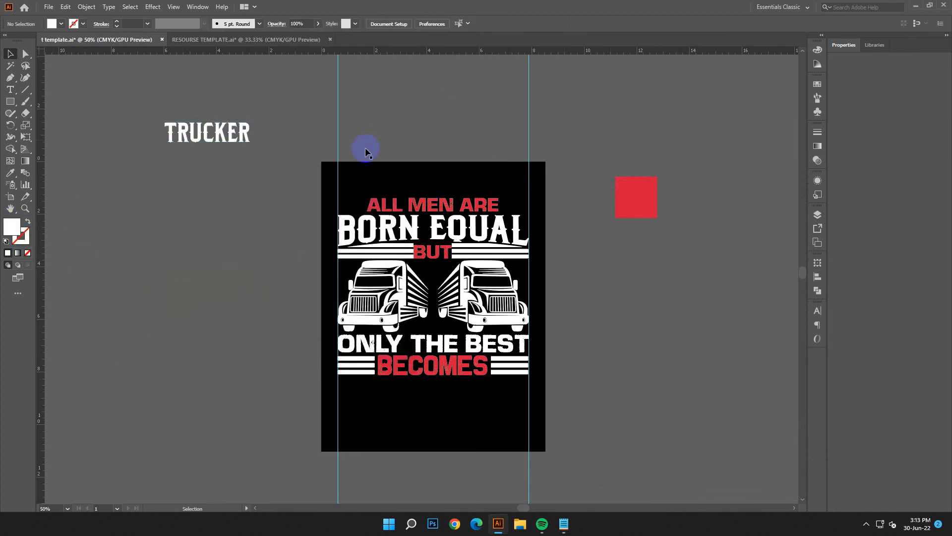
Step: Move TRUCKER beneath BECOMES and scale it up to span the width between the two guides
scroll(366, 150, down, 2)
drag(221, 94, 402, 352)
drag(481, 375, 531, 389)
click(575, 401)
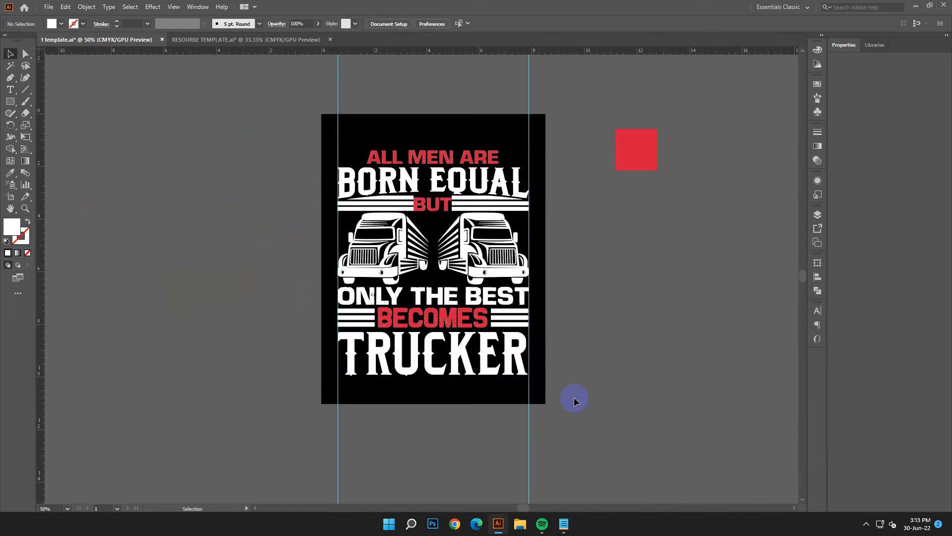
click(530, 380)
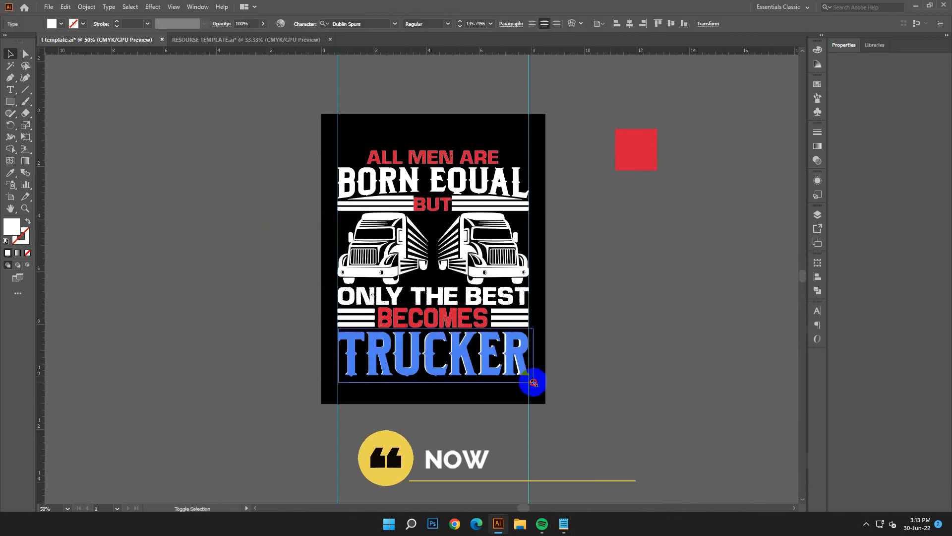
click(602, 389)
Step: Convert the TRUCKER text to outlines
click(485, 353)
right_click(485, 353)
click(599, 322)
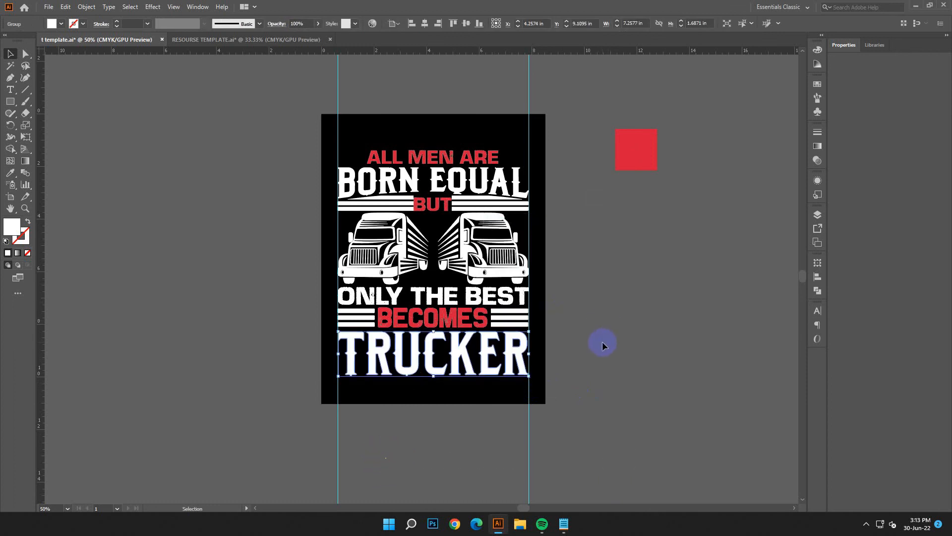
Step: Delete the red sample square beside the artboard
scroll(579, 394, up, 1)
click(620, 175)
key(Delete)
Step: Draw a star about 0.29 in wide and position it just left of ALL MEN ARE, centred on the text's height
key(ctrl+1)
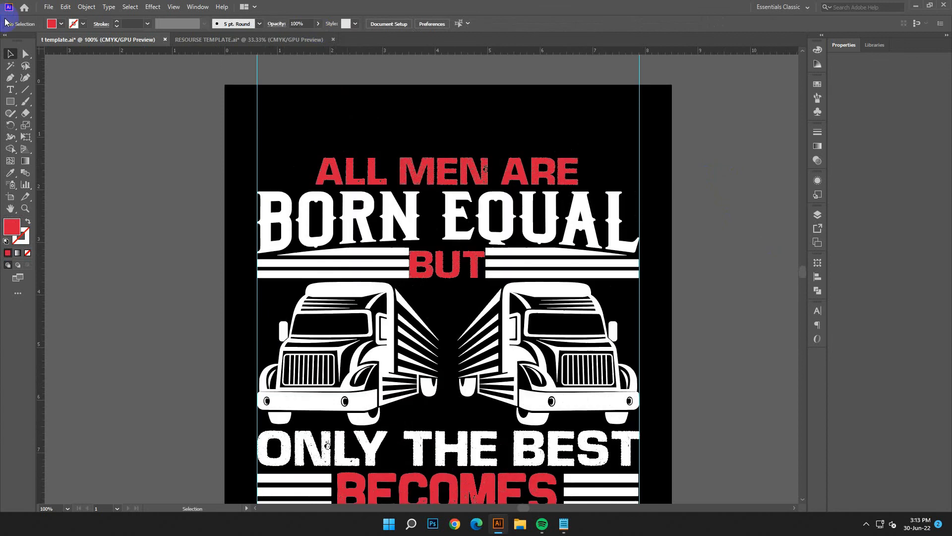
drag(10, 100, 49, 149)
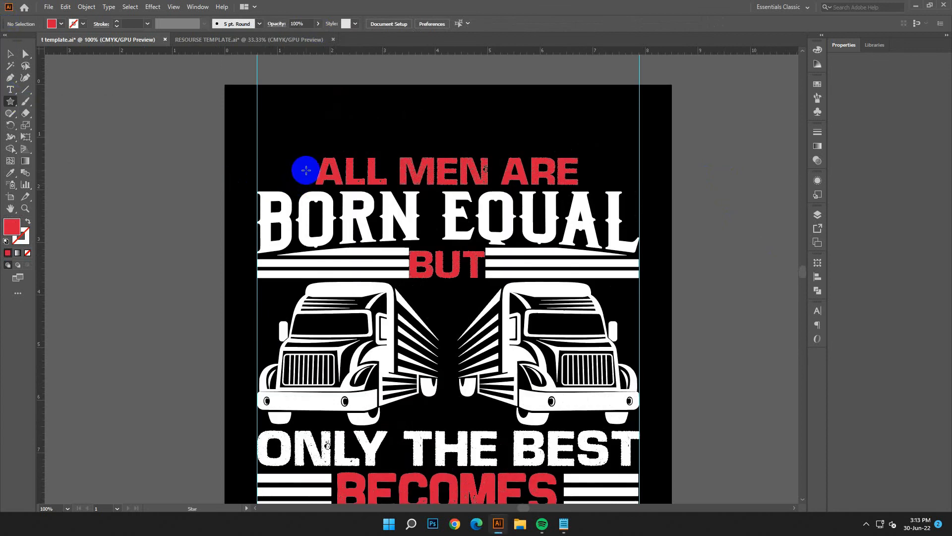
drag(306, 171, 304, 164)
click(10, 54)
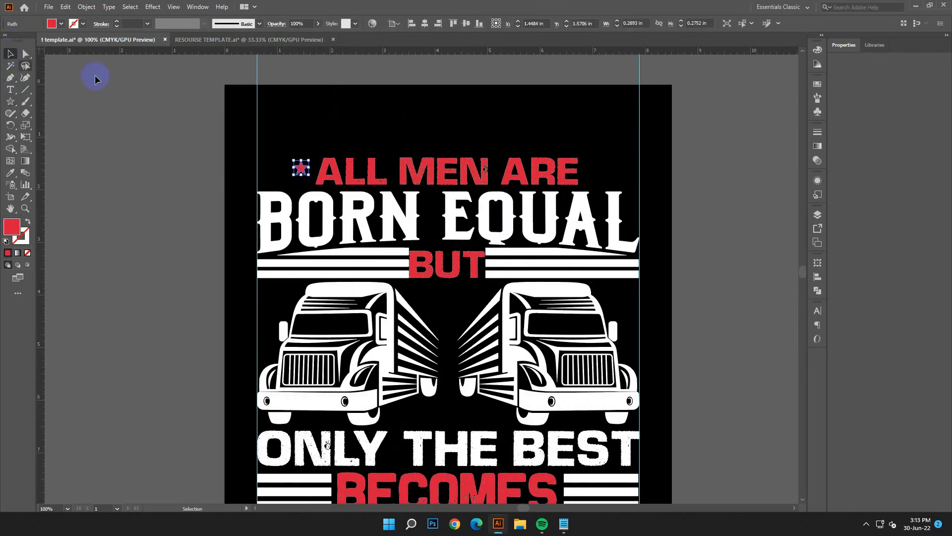
key(Down)
key(Down)
key(Down)
click(351, 121)
drag(307, 171, 310, 172)
click(331, 140)
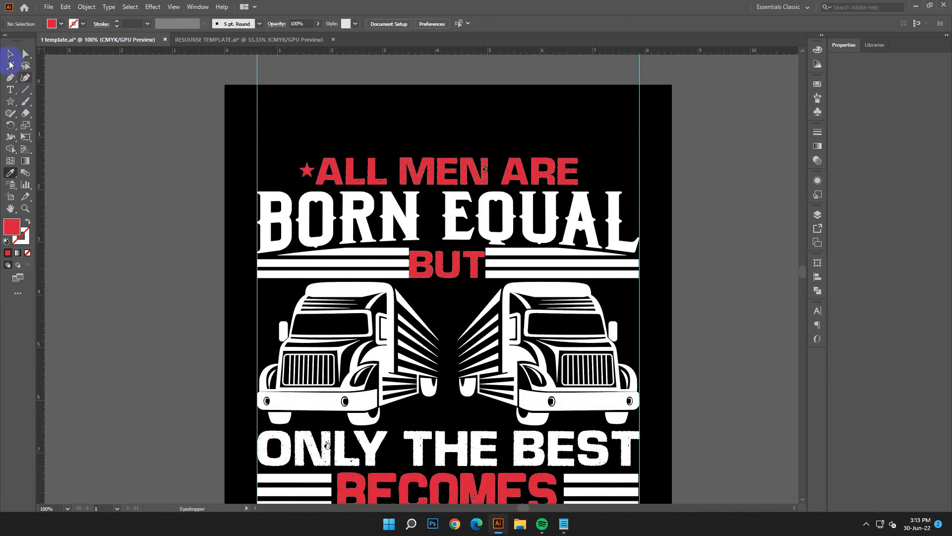
Step: Recolour the star with the white sampled from BORN EQUAL
click(307, 170)
click(12, 172)
click(370, 172)
click(373, 195)
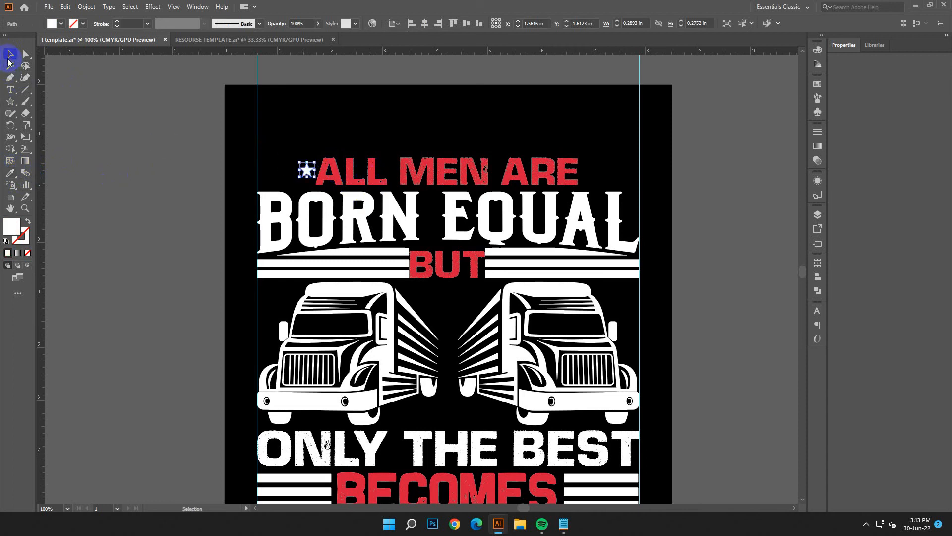
Step: Duplicate the star twice towards the left guide to make an evenly spaced row of three
shift+click(308, 171)
click(292, 173)
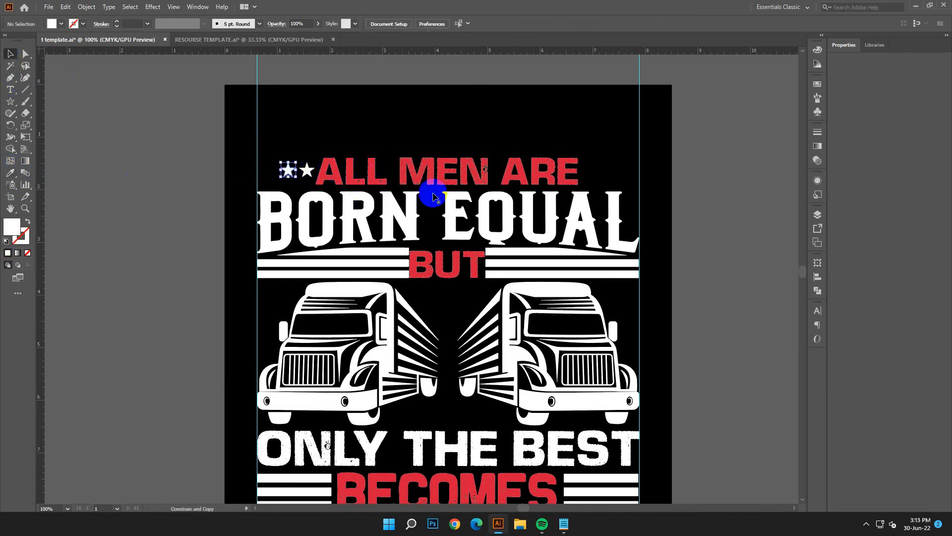
click(292, 147)
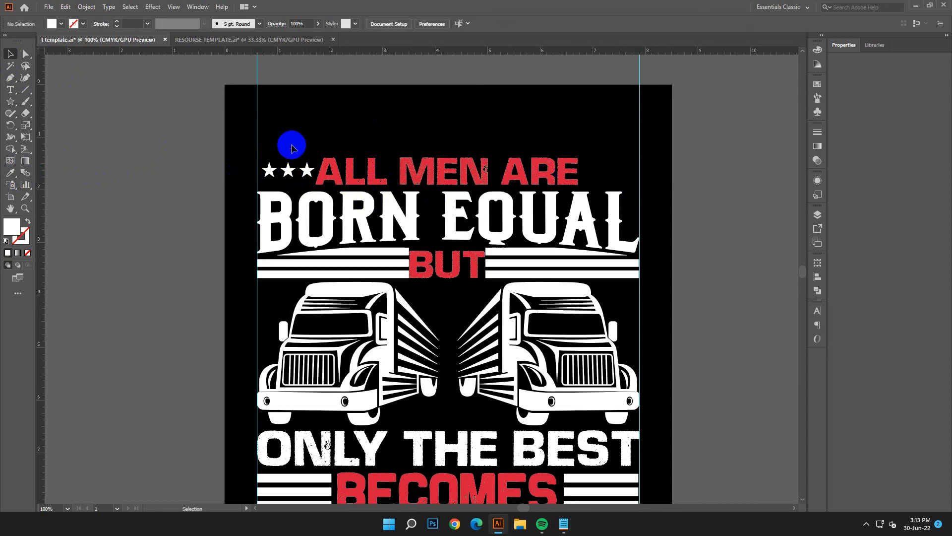
Step: Group the three stars and place a copy of the group on the right side of ALL MEN ARE
click(302, 170)
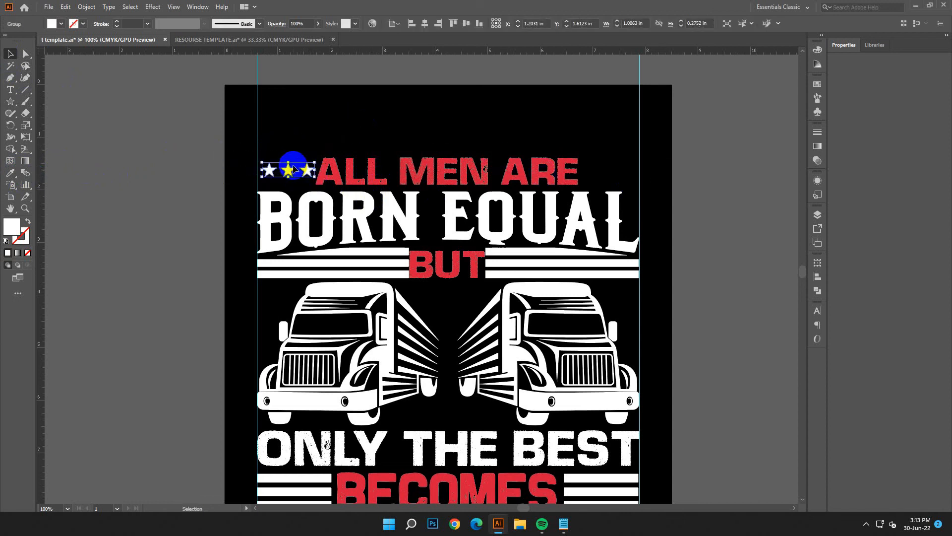
drag(307, 168, 629, 198)
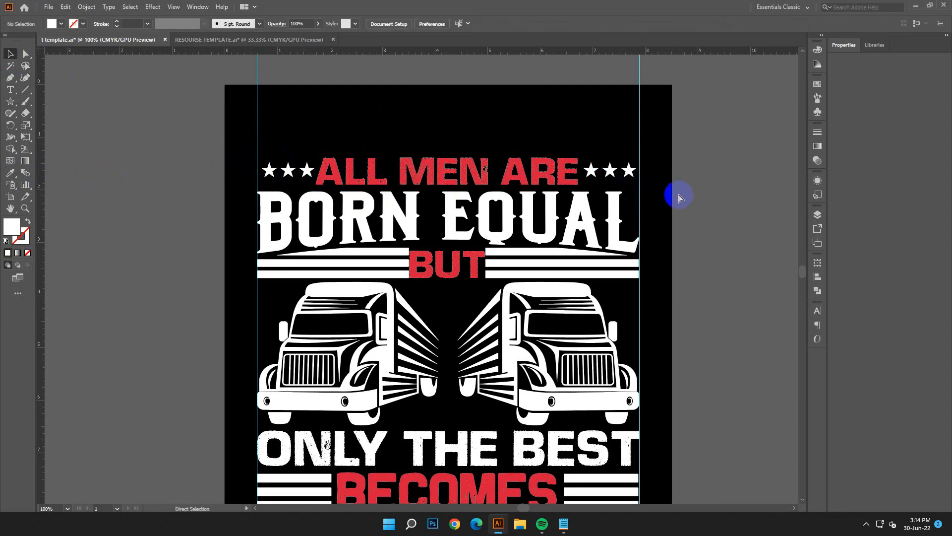
key(ctrl+minus)
key(ctrl+minus)
Step: Select all the design elements on the artboard and expand them into plain shapes
click(456, 356)
click(298, 174)
drag(507, 312, 507, 337)
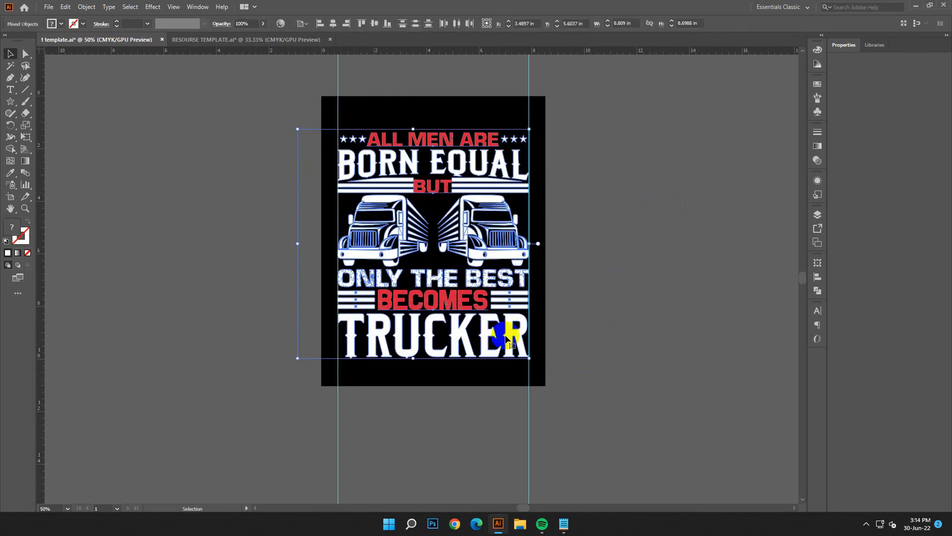
click(243, 170)
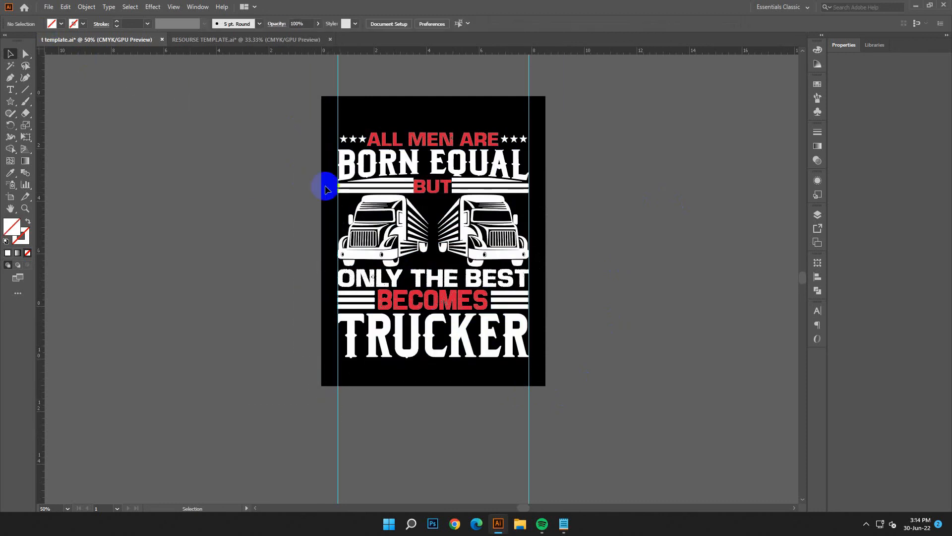
drag(561, 402, 111, 65)
click(89, 11)
click(126, 135)
click(85, 9)
click(105, 125)
click(453, 316)
Step: Group the expanded design and centre it horizontally and vertically on the artboard
click(93, 9)
click(144, 127)
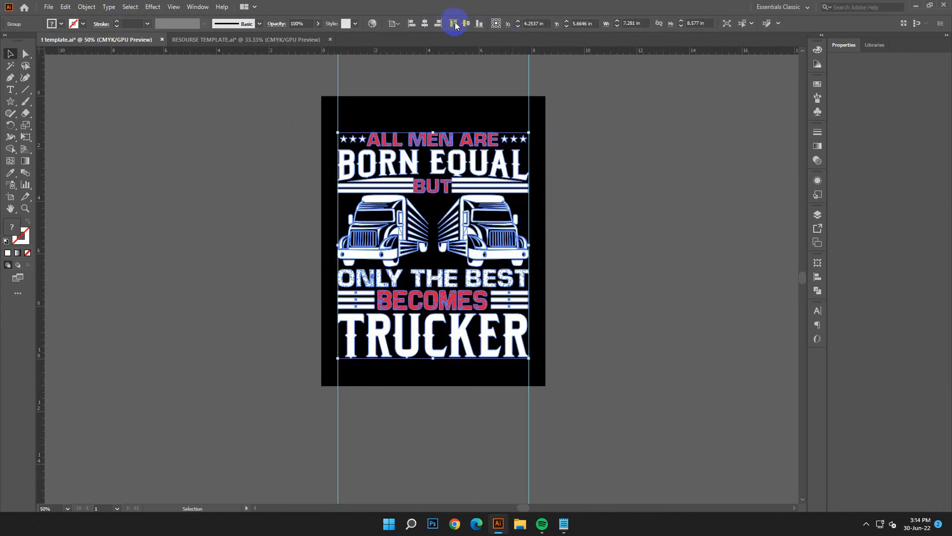
click(600, 203)
key(ctrl+minus)
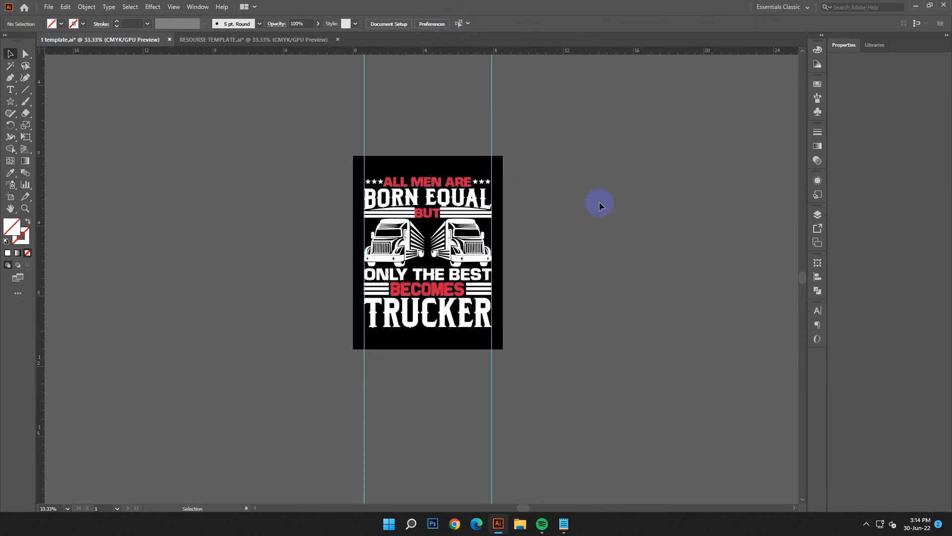
click(564, 525)
click(750, 408)
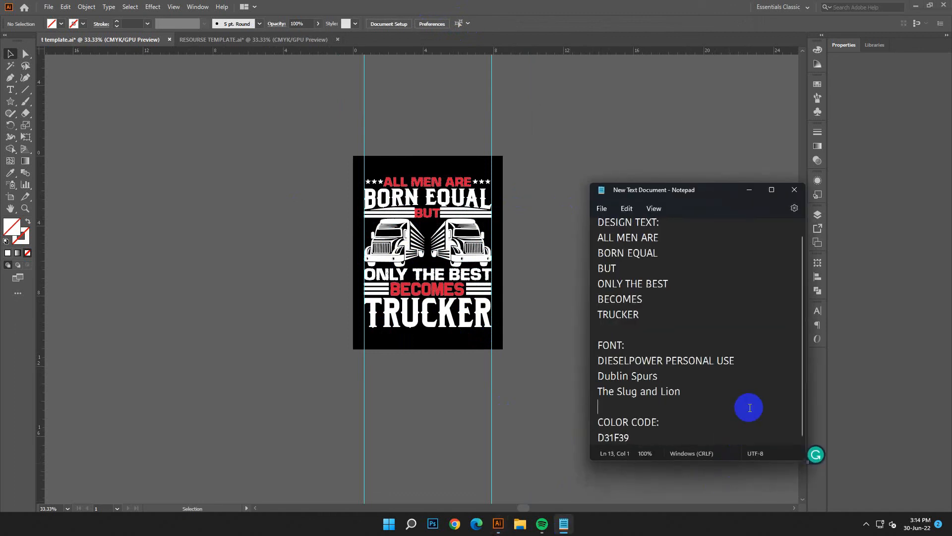
click(750, 191)
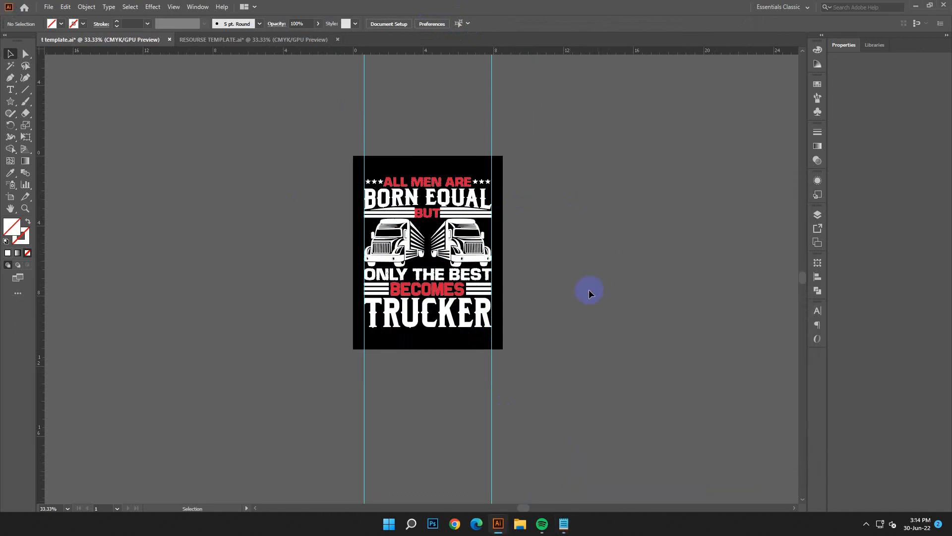
Step: Select the whole grouped design on the artboard
scroll(486, 264, up, 1)
click(482, 265)
click(90, 10)
click(112, 126)
click(570, 248)
click(483, 310)
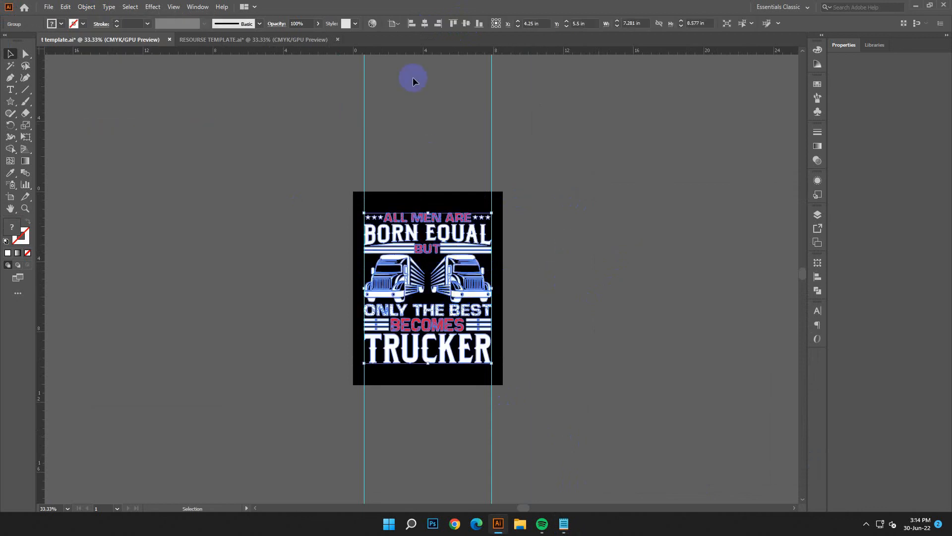